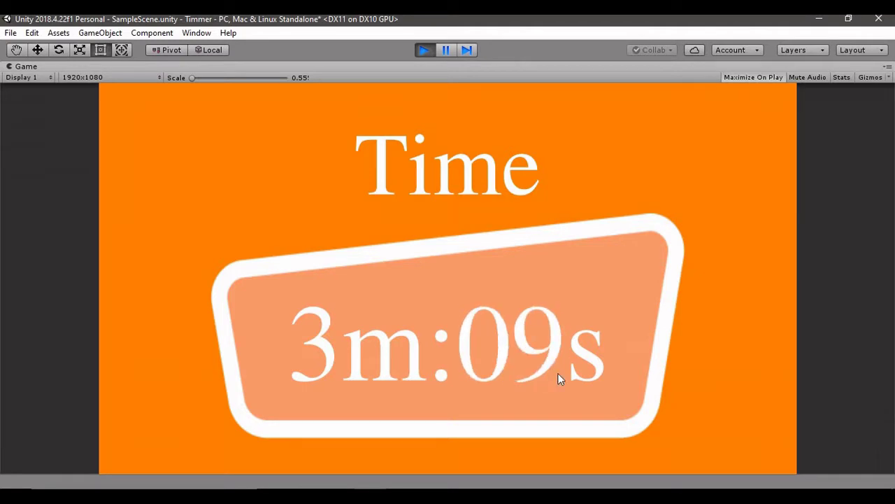
- Exit Play mode to stop the running countdown timer preview
{"action": "left_click", "coordinate": [427, 50]}
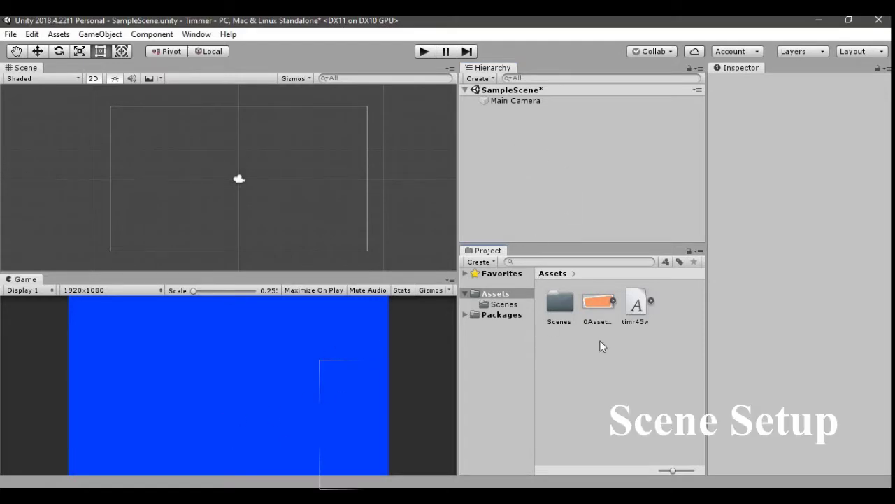
- Set the Main Camera's background colour to a deep orange
{"action": "right_click", "coordinate": [539, 176]}
{"action": "left_click", "coordinate": [481, 157]}
{"action": "left_click", "coordinate": [517, 101]}
{"action": "left_click", "coordinate": [801, 184]}
{"action": "left_click", "coordinate": [259, 203]}
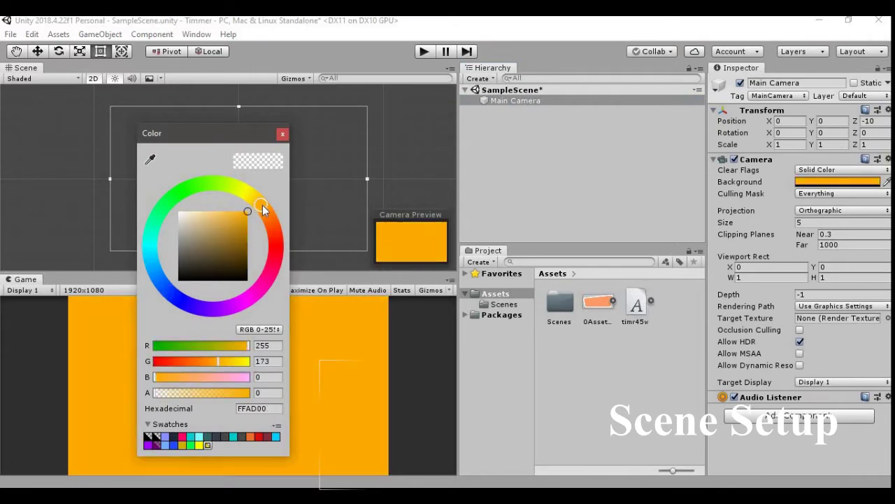
{"action": "left_click_drag", "start_coordinate": [260, 205], "coordinate": [264, 211]}
{"action": "left_click", "coordinate": [529, 382]}
- Add a UI Canvas scaling with screen size at a 1920x1080 reference resolution
{"action": "right_click", "coordinate": [537, 193]}
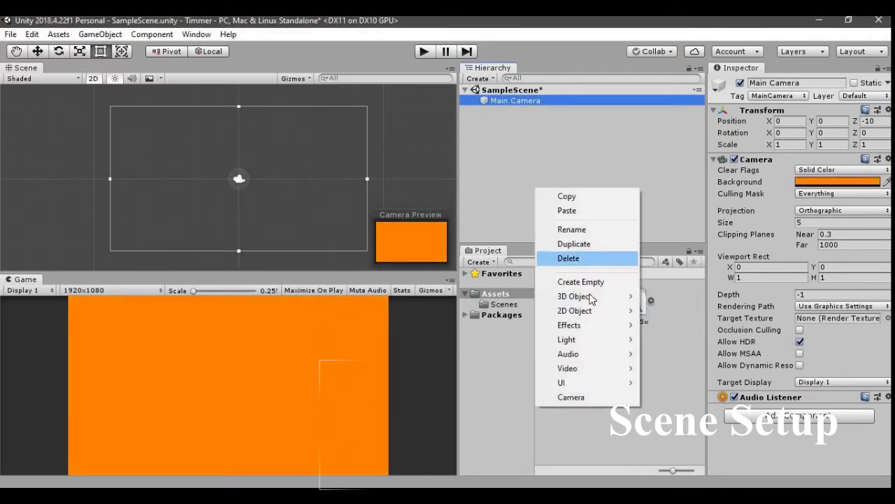
{"action": "mouse_move", "coordinate": [588, 382]}
{"action": "left_click", "coordinate": [657, 340]}
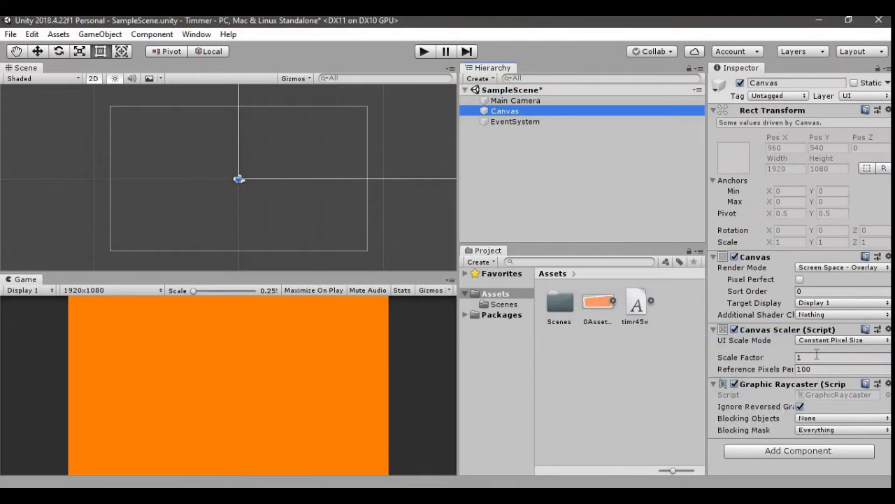
{"action": "left_click", "coordinate": [839, 340]}
{"action": "left_click", "coordinate": [804, 366]}
{"action": "left_click", "coordinate": [769, 368]}
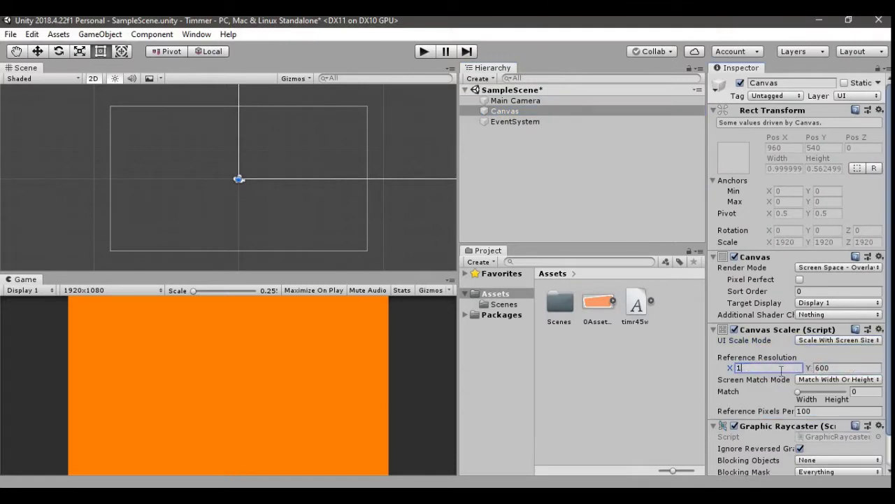
{"action": "type", "text": "1920"}
{"action": "left_click", "coordinate": [834, 368]}
{"action": "type", "text": "108"}
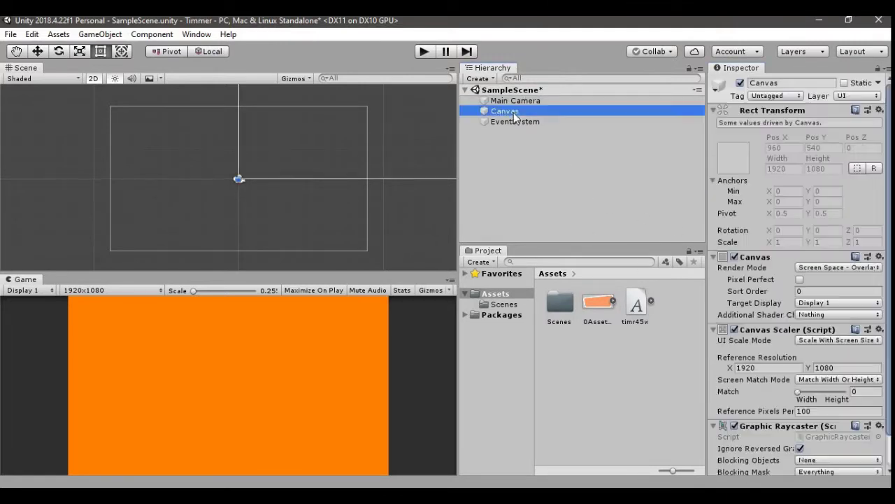
- Add a Text object under the Canvas and start typing the 'Time' label
{"action": "right_click", "coordinate": [513, 113]}
{"action": "mouse_move", "coordinate": [566, 308]}
{"action": "left_click", "coordinate": [690, 80]}
{"action": "left_click", "coordinate": [779, 275]}
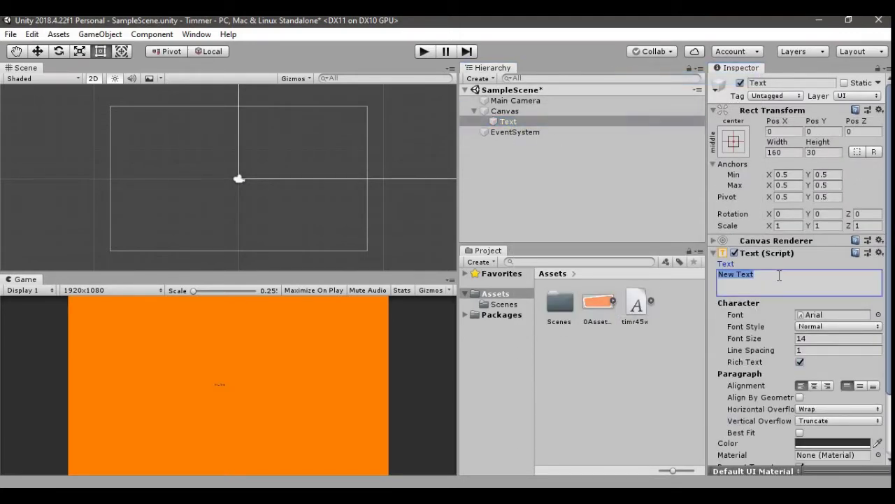
{"action": "type", "text": "Timef"}
{"action": "scroll", "coordinate": [283, 182], "scroll_direction": "down", "scroll_amount": 2}
{"action": "type", "text": "ff"}
{"action": "scroll", "coordinate": [283, 182], "scroll_direction": "down", "scroll_amount": 2}
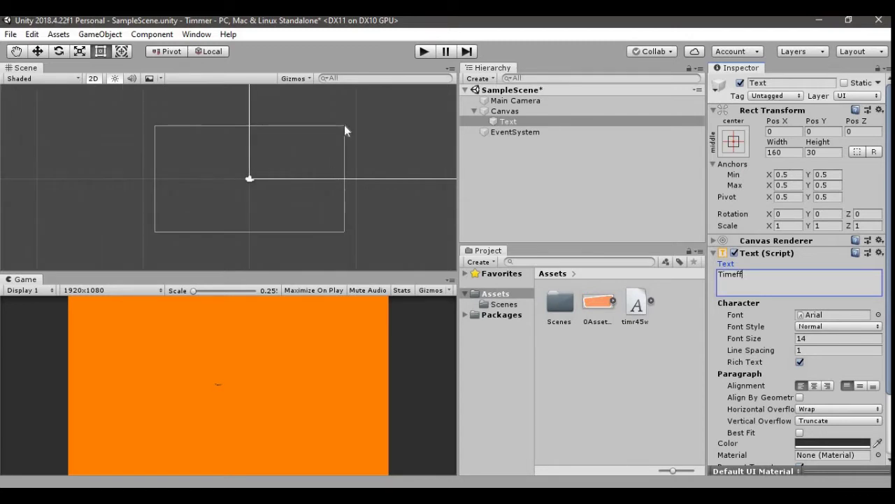
{"action": "double_click", "coordinate": [495, 122]}
{"action": "scroll", "coordinate": [283, 188], "scroll_direction": "down", "scroll_amount": 2}
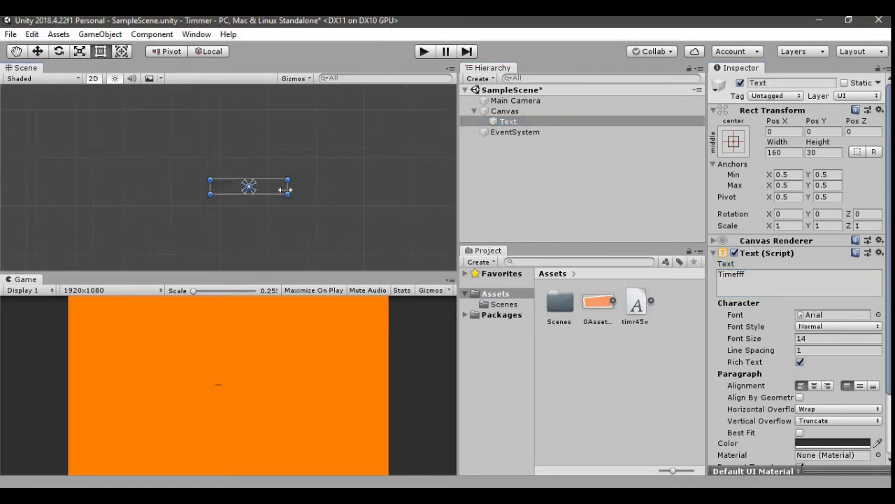
{"action": "scroll", "coordinate": [282, 190], "scroll_direction": "down", "scroll_amount": 1}
{"action": "scroll", "coordinate": [282, 190], "scroll_direction": "down", "scroll_amount": 2}
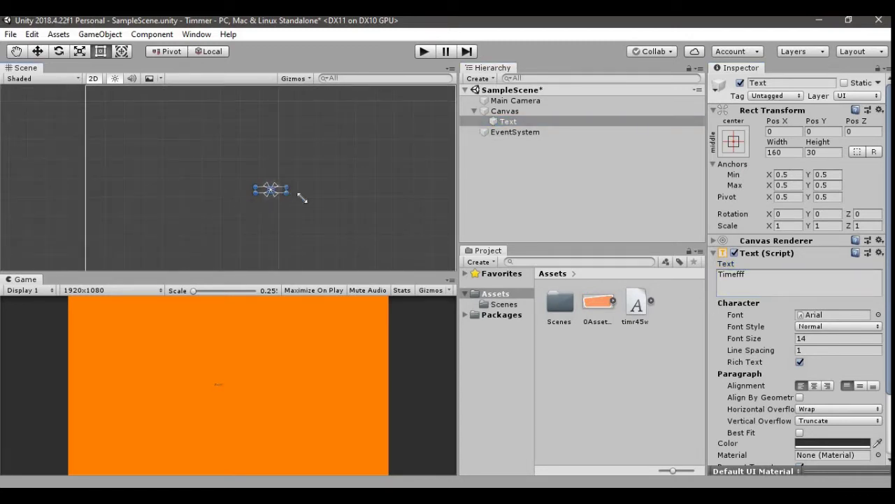
{"action": "left_click_drag", "start_coordinate": [301, 198], "coordinate": [356, 215], "text": "alt"}
{"action": "scroll", "coordinate": [789, 318], "scroll_direction": "down", "scroll_amount": 3}
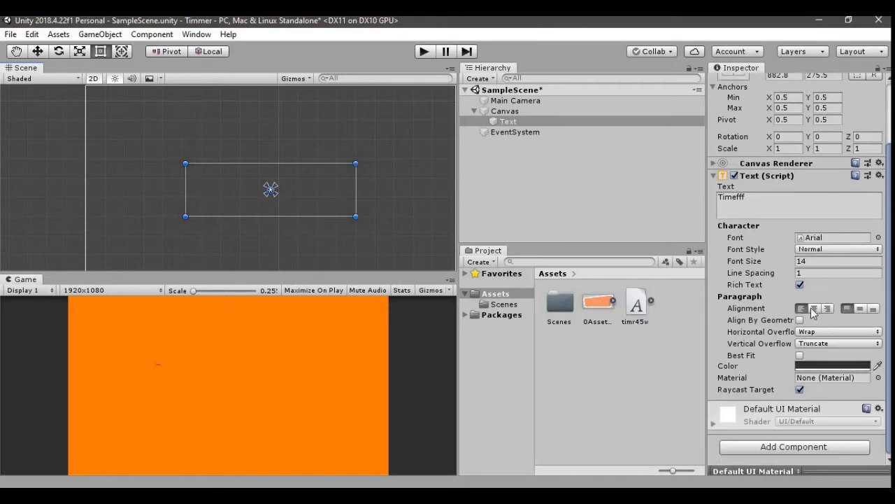
- Centre the label, enable Best Fit up to 261, trim it to 'Time', and apply timr45w
{"action": "left_click", "coordinate": [813, 309]}
{"action": "left_click", "coordinate": [859, 309]}
{"action": "left_click", "coordinate": [799, 354]}
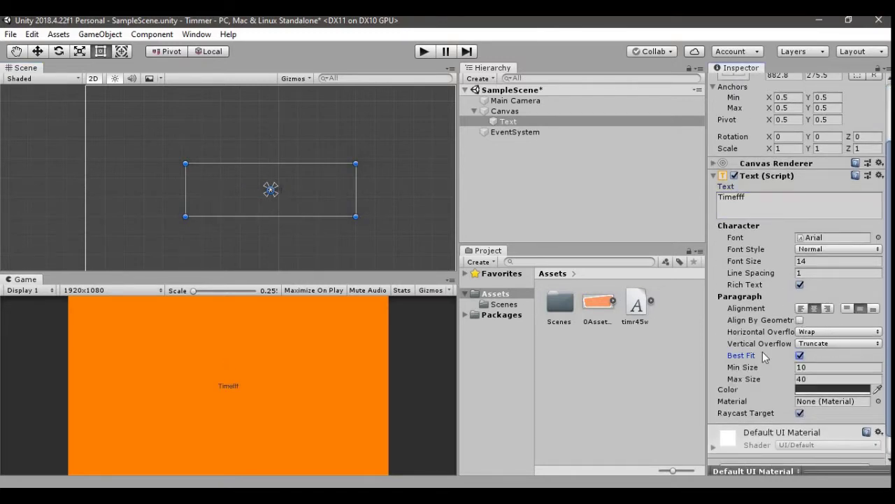
{"action": "left_click_drag", "start_coordinate": [779, 380], "coordinate": [840, 382]}
{"action": "left_click", "coordinate": [755, 196]}
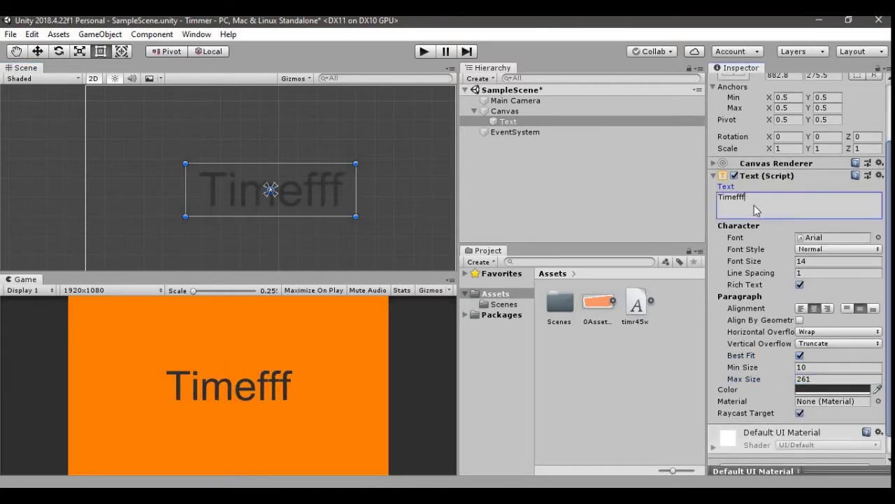
{"action": "key", "text": "BackSpace"}
{"action": "key", "text": "BackSpace"}
{"action": "key", "text": "BackSpace"}
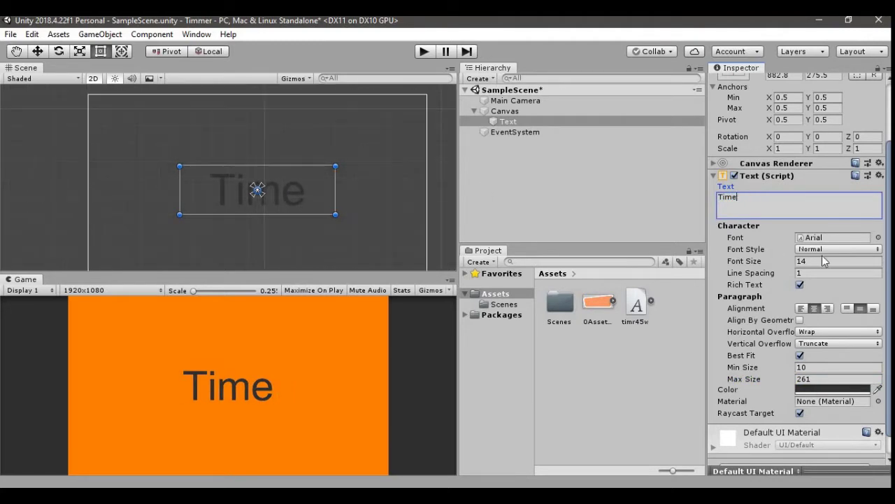
{"action": "left_click_drag", "start_coordinate": [637, 304], "coordinate": [832, 237]}
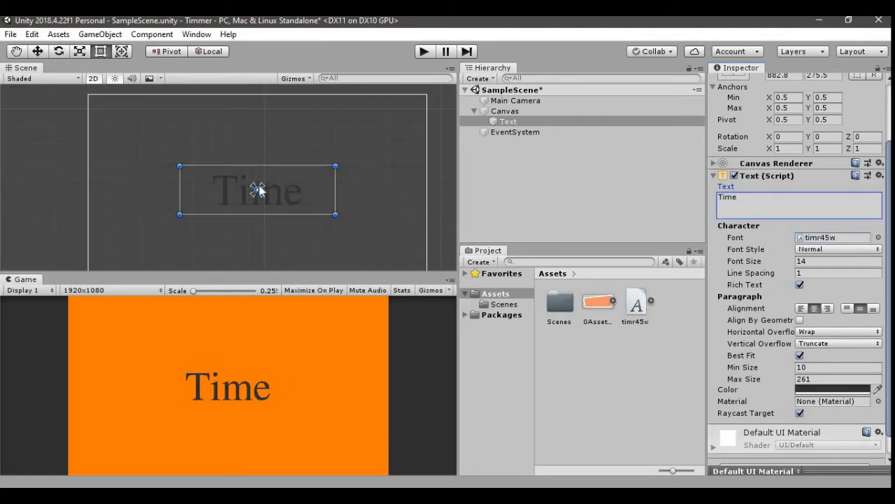
- Anchor the heading to the top centre and move it down from the top edge
{"action": "scroll", "coordinate": [160, 149], "scroll_direction": "down", "scroll_amount": 2}
{"action": "scroll", "coordinate": [751, 151], "scroll_direction": "up", "scroll_amount": 3}
{"action": "left_click", "coordinate": [734, 142]}
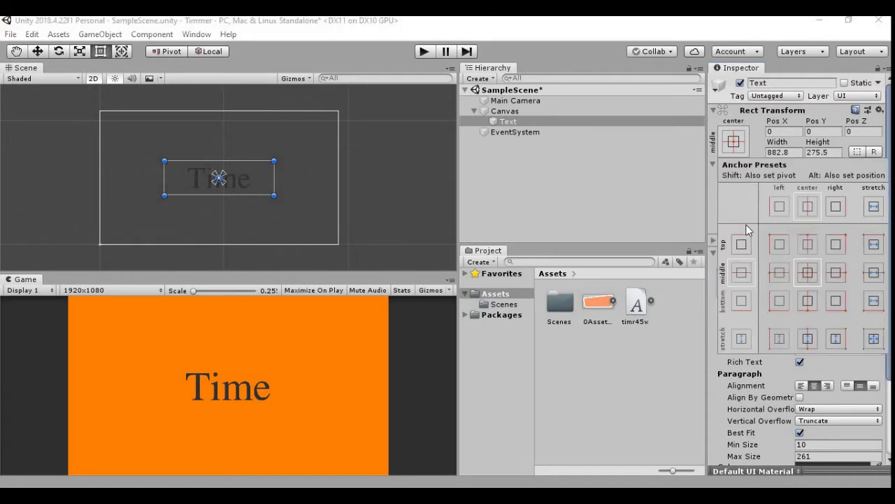
{"action": "left_click", "coordinate": [804, 243], "text": "alt"}
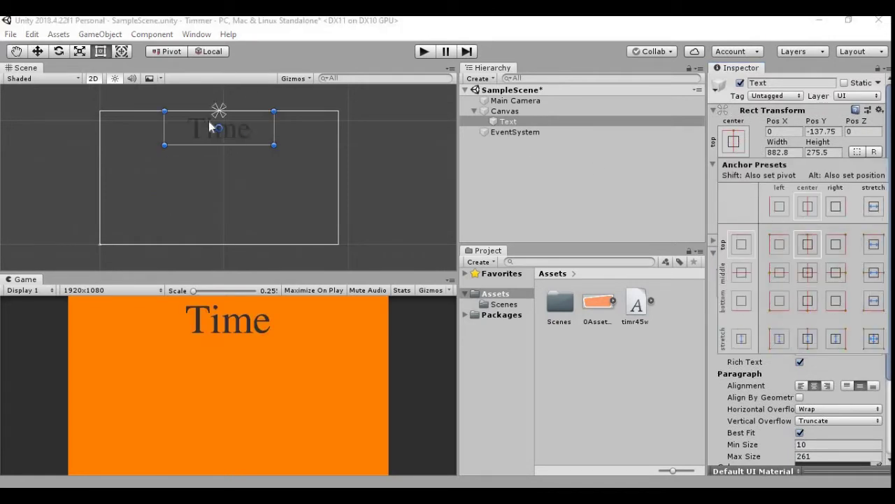
{"action": "left_click", "coordinate": [37, 51]}
{"action": "scroll", "coordinate": [174, 93], "scroll_direction": "down", "scroll_amount": 1}
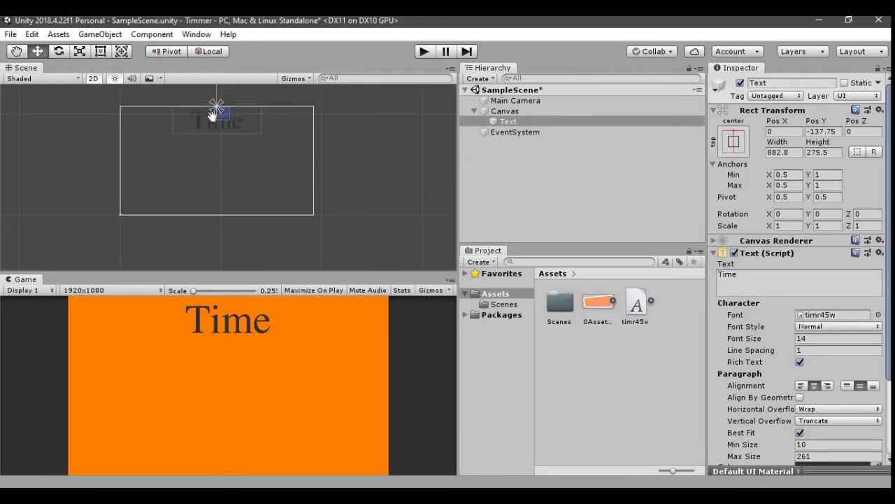
{"action": "middle_click_drag", "start_coordinate": [210, 71], "coordinate": [210, 125]}
{"action": "scroll", "coordinate": [210, 128], "scroll_direction": "up", "scroll_amount": 1}
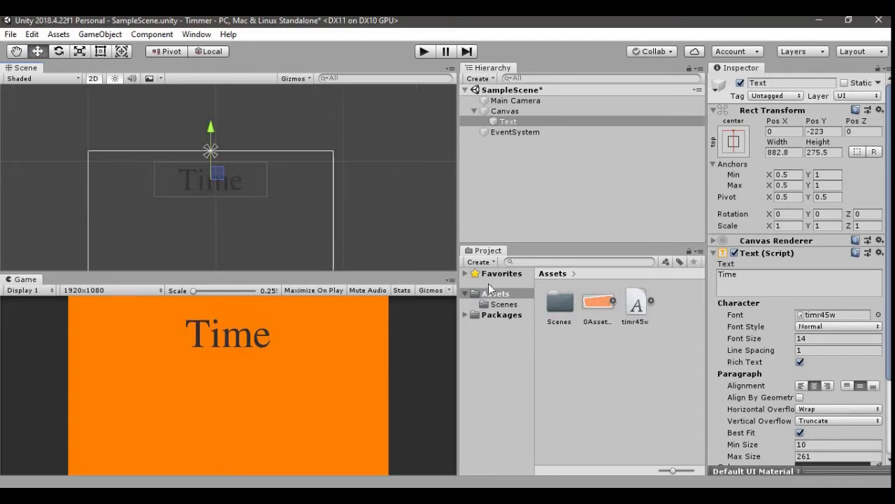
{"action": "scroll", "coordinate": [797, 315], "scroll_direction": "down", "scroll_amount": 3}
- Make the 'Time' heading text white
{"action": "left_click", "coordinate": [832, 365]}
{"action": "left_click_drag", "start_coordinate": [181, 213], "coordinate": [135, 187]}
{"action": "left_click", "coordinate": [135, 187]}
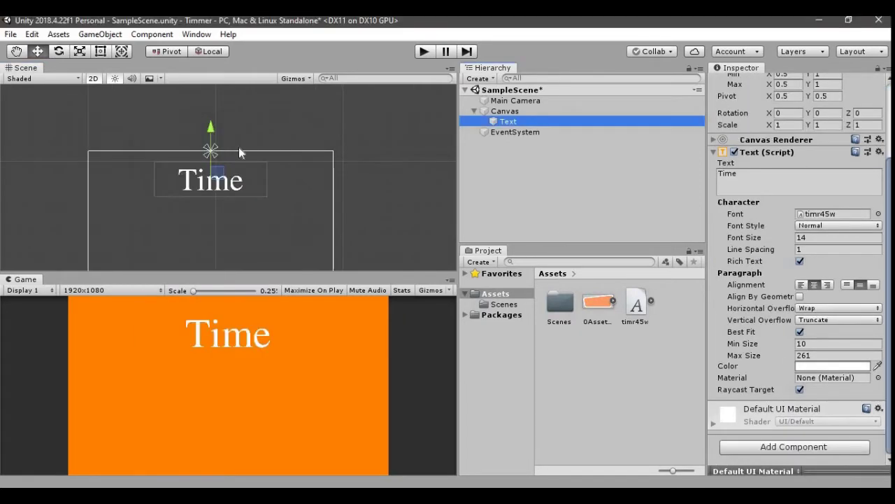
{"action": "left_click", "coordinate": [573, 177]}
- Add an Image under the Canvas using the orange panel sprite at native size
{"action": "right_click", "coordinate": [501, 110]}
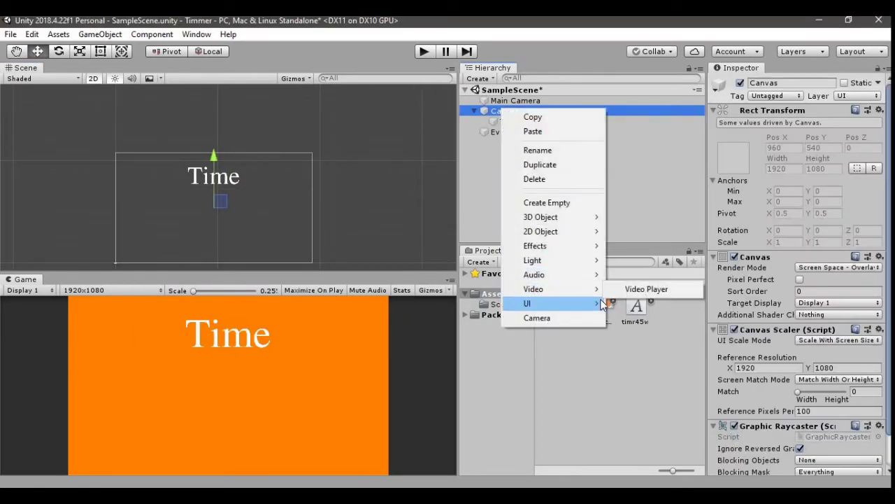
{"action": "mouse_move", "coordinate": [559, 303]}
{"action": "left_click", "coordinate": [636, 101]}
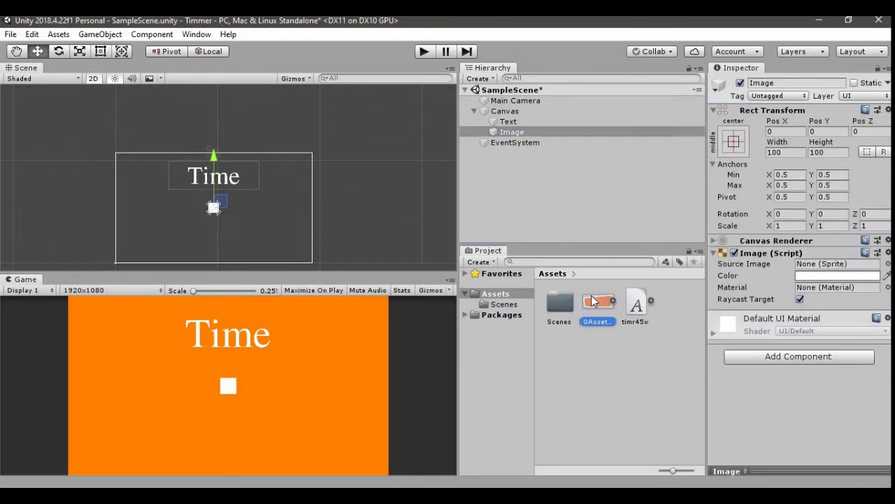
{"action": "left_click_drag", "start_coordinate": [593, 300], "coordinate": [833, 264]}
{"action": "left_click", "coordinate": [857, 346]}
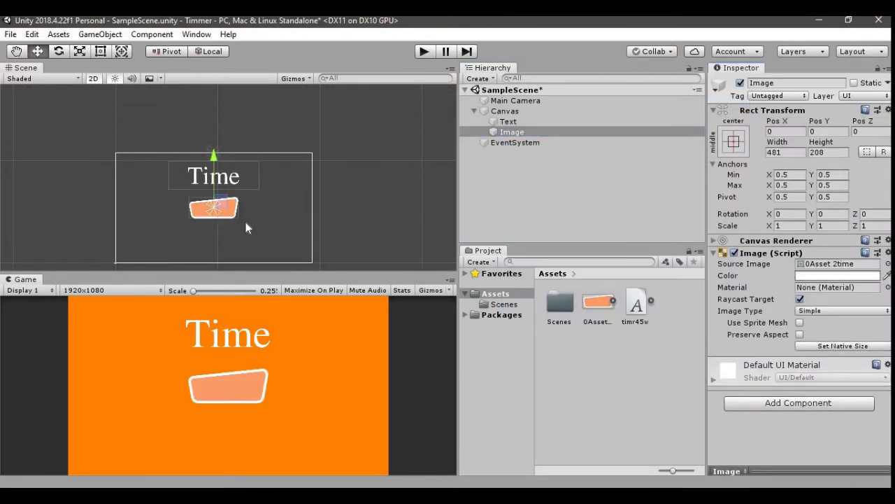
- Enlarge the orange panel and position it just below the heading
{"action": "left_click", "coordinate": [102, 53]}
{"action": "left_click_drag", "start_coordinate": [250, 230], "coordinate": [287, 245]}
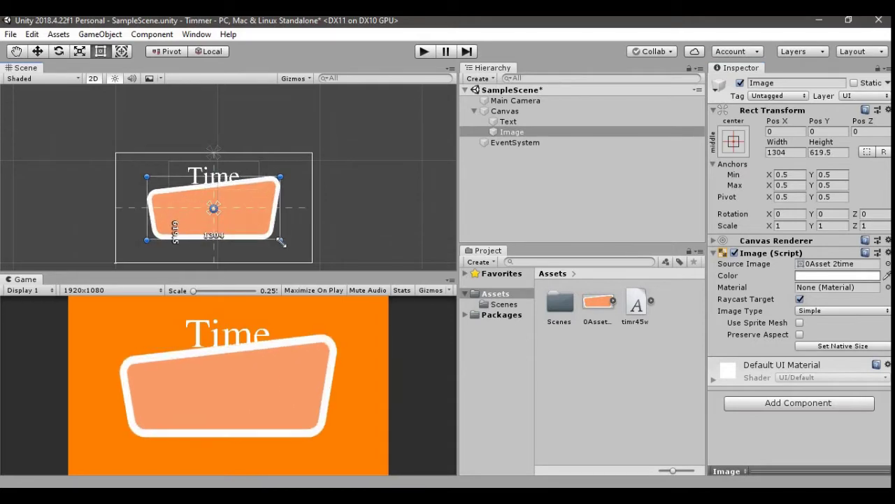
{"action": "left_click", "coordinate": [38, 51]}
{"action": "mouse_move", "coordinate": [211, 152]}
{"action": "left_mouse_down"}
{"action": "mouse_move", "coordinate": [214, 173]}
{"action": "mouse_move", "coordinate": [210, 165]}
{"action": "left_mouse_up"}
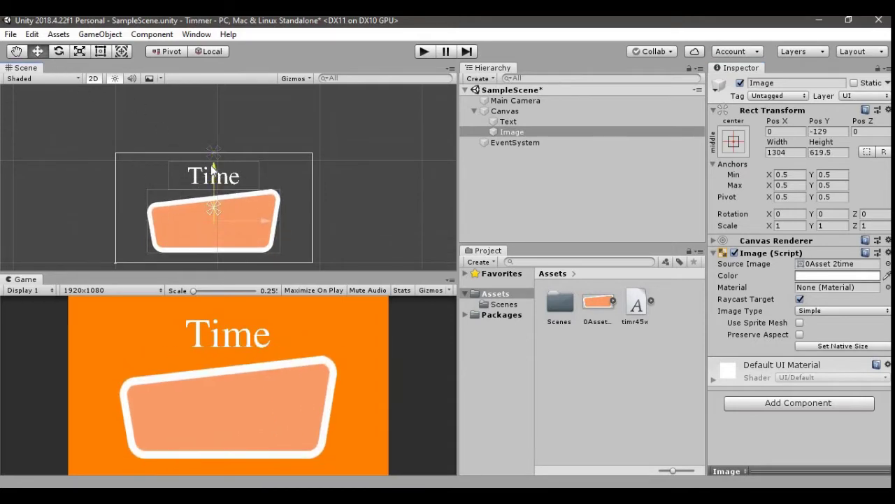
{"action": "left_click", "coordinate": [582, 162]}
- Add a Text element as a child of the Image
{"action": "right_click", "coordinate": [517, 133]}
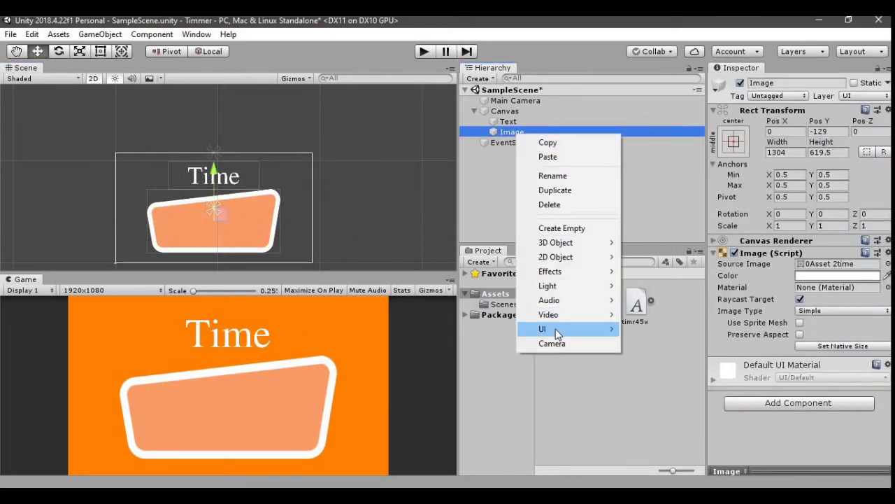
{"action": "mouse_move", "coordinate": [556, 329]}
{"action": "left_click", "coordinate": [648, 95]}
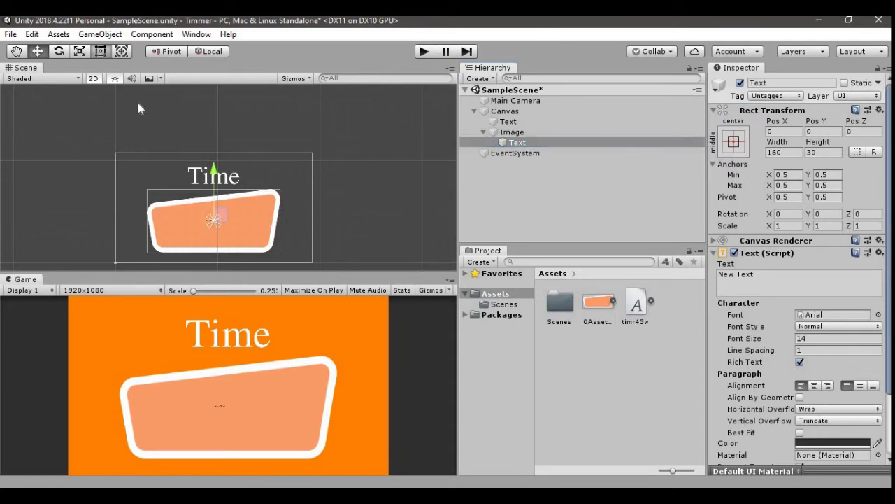
- Stretch the text box to fill the panel, set its text to 00:00, and apply timr45w
{"action": "key", "text": "t"}
{"action": "scroll", "coordinate": [217, 229], "scroll_direction": "up", "scroll_amount": 3}
{"action": "scroll", "coordinate": [215, 225], "scroll_direction": "up", "scroll_amount": 2}
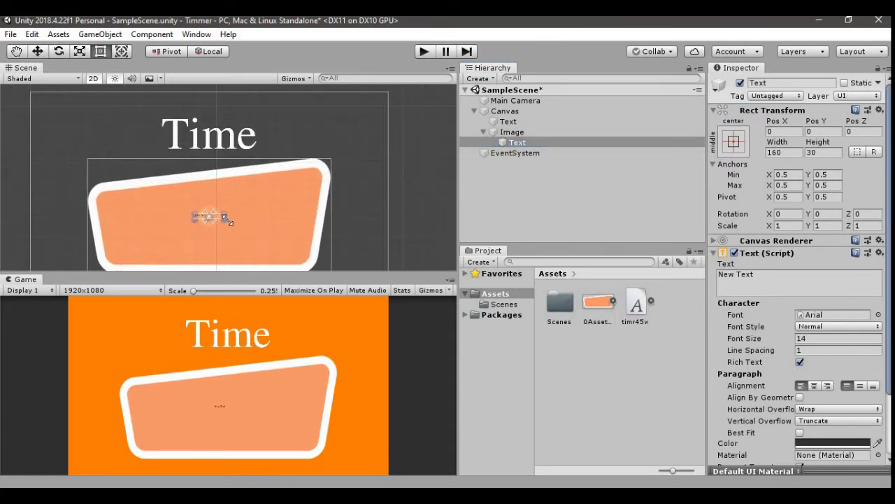
{"action": "left_click_drag", "start_coordinate": [227, 220], "coordinate": [314, 263], "text": "alt"}
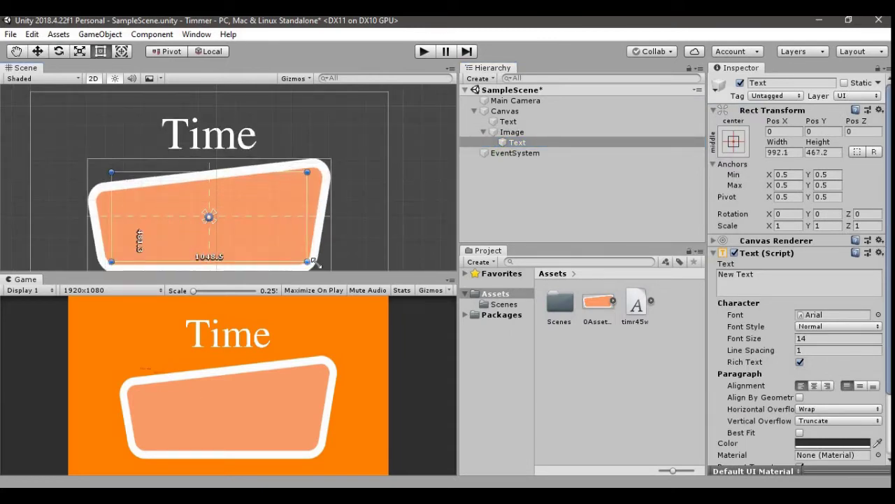
{"action": "left_click", "coordinate": [773, 280]}
{"action": "type", "text": "00:"}
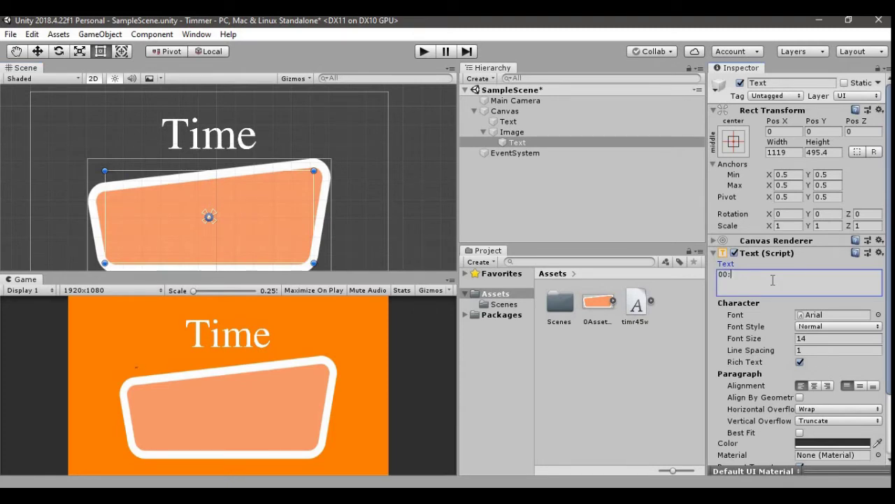
{"action": "type", "text": "00"}
{"action": "scroll", "coordinate": [791, 302], "scroll_direction": "down", "scroll_amount": 3}
{"action": "left_click_drag", "start_coordinate": [630, 306], "coordinate": [829, 237]}
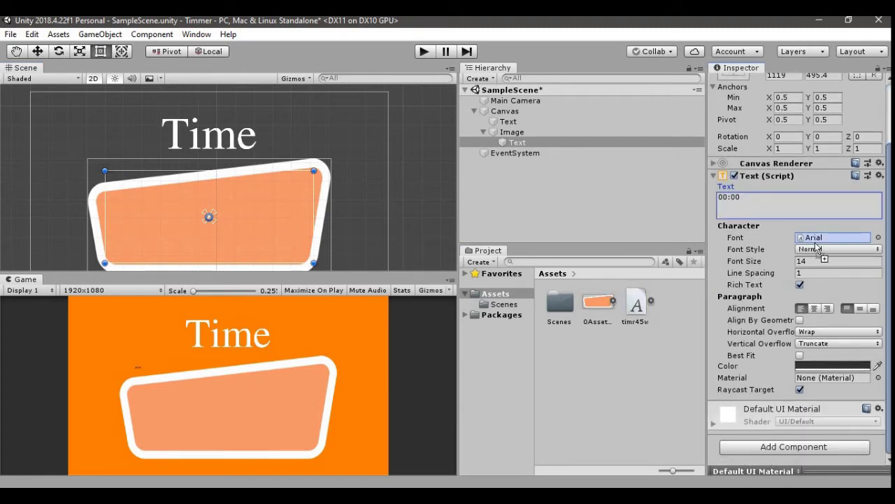
- Centre the readout, enable Best Fit up to 300, and lower the box's top edge
{"action": "left_click", "coordinate": [814, 308]}
{"action": "left_click", "coordinate": [859, 308]}
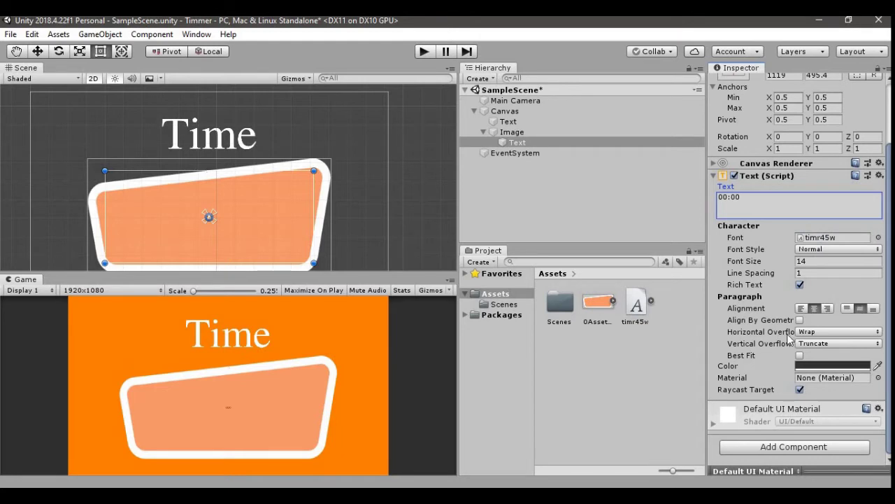
{"action": "left_click", "coordinate": [800, 354]}
{"action": "left_click_drag", "start_coordinate": [789, 379], "coordinate": [85, 376]}
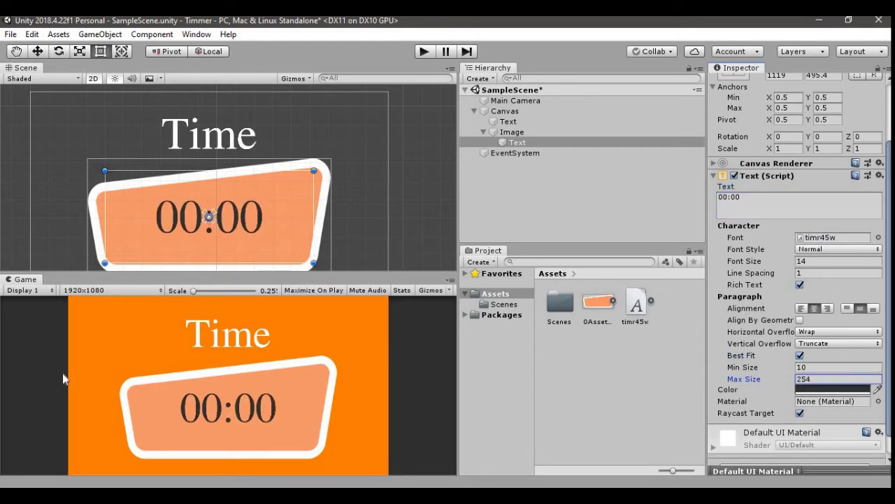
{"action": "left_click_drag", "start_coordinate": [177, 172], "coordinate": [184, 186]}
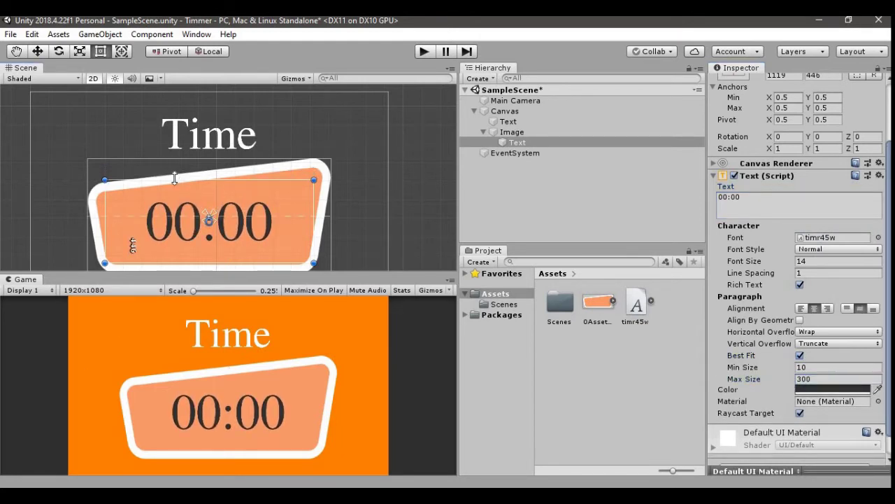
- Make the 00:00 readout text white
{"action": "scroll", "coordinate": [420, 161], "scroll_direction": "down", "scroll_amount": 2}
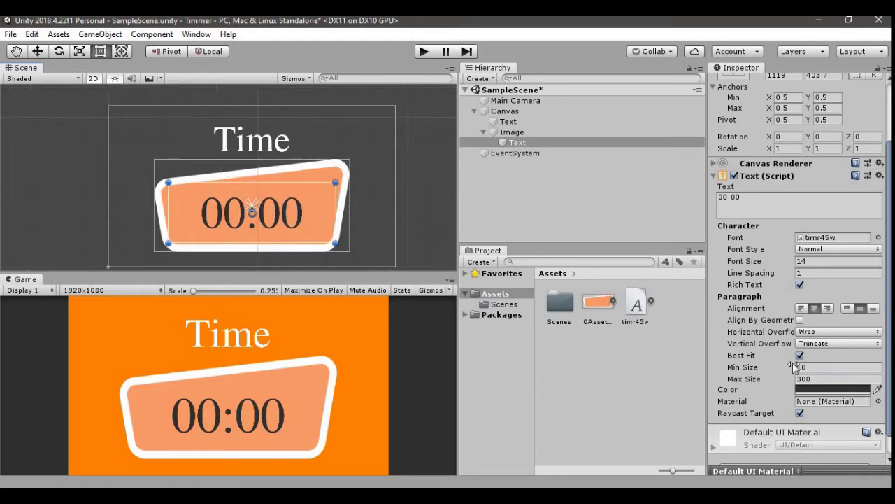
{"action": "scroll", "coordinate": [832, 375], "scroll_direction": "down", "scroll_amount": 2}
{"action": "left_click", "coordinate": [797, 366]}
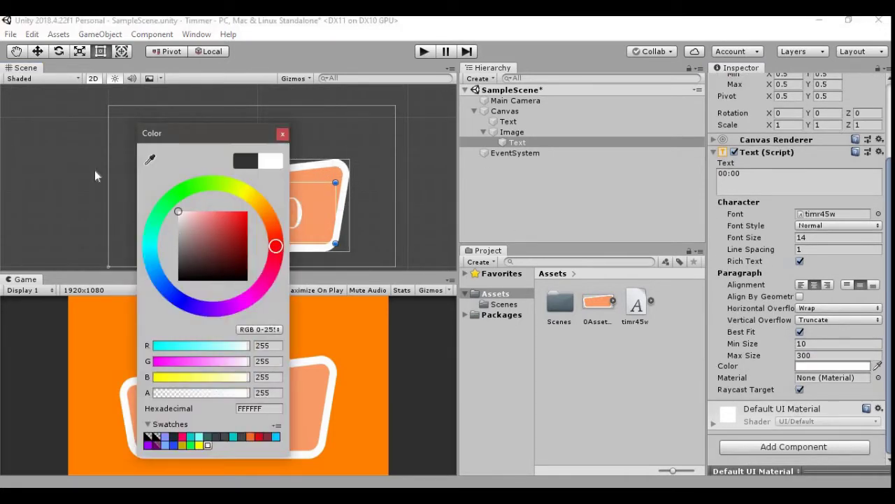
{"action": "left_click_drag", "start_coordinate": [177, 129], "coordinate": [425, 112]}
{"action": "left_click", "coordinate": [527, 116]}
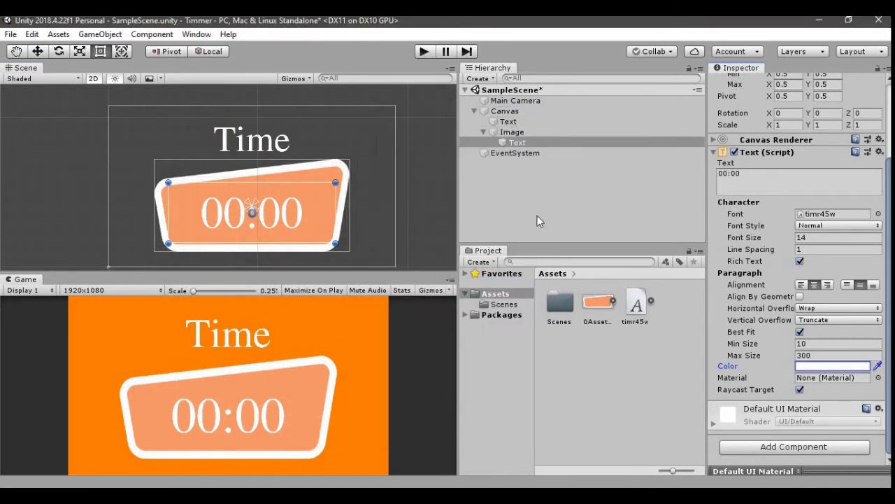
{"action": "left_click", "coordinate": [488, 208]}
- Create an empty GameObject named TimeCounter positioned at 0, 0, 0
{"action": "right_click", "coordinate": [548, 215]}
{"action": "left_click", "coordinate": [604, 306]}
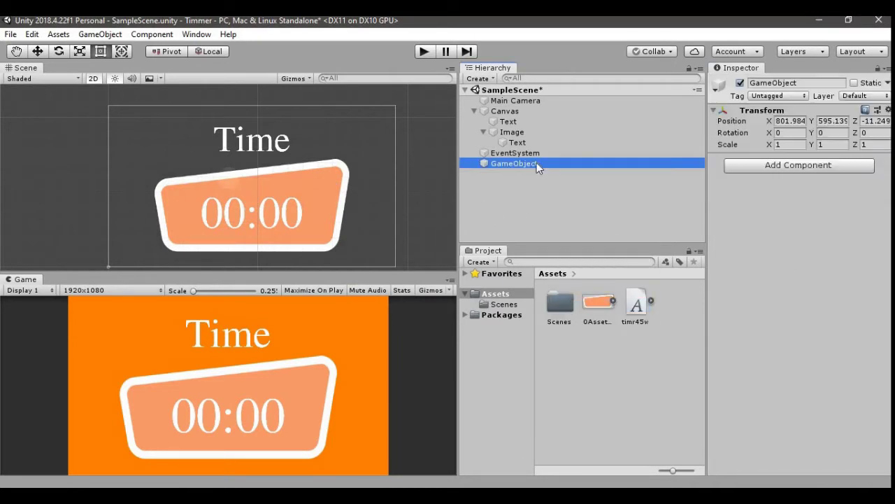
{"action": "left_click", "coordinate": [807, 83]}
{"action": "type", "text": "TimeCounter"}
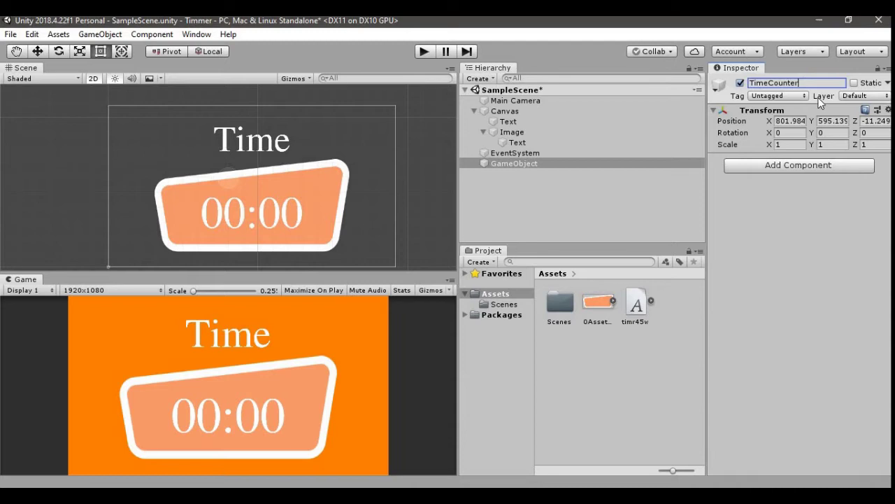
{"action": "key", "text": "Return"}
{"action": "left_click", "coordinate": [788, 120]}
{"action": "type", "text": "0"}
{"action": "key", "text": "Tab"}
{"action": "type", "text": "0"}
{"action": "key", "text": "Tab"}
{"action": "type", "text": "0"}
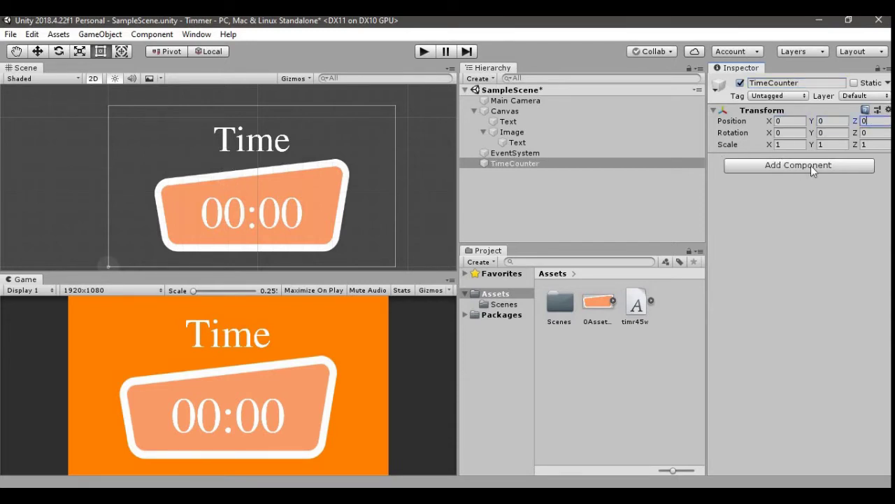
- Attach a new TimeCounter script to the object and open it for editing
{"action": "left_click", "coordinate": [823, 164]}
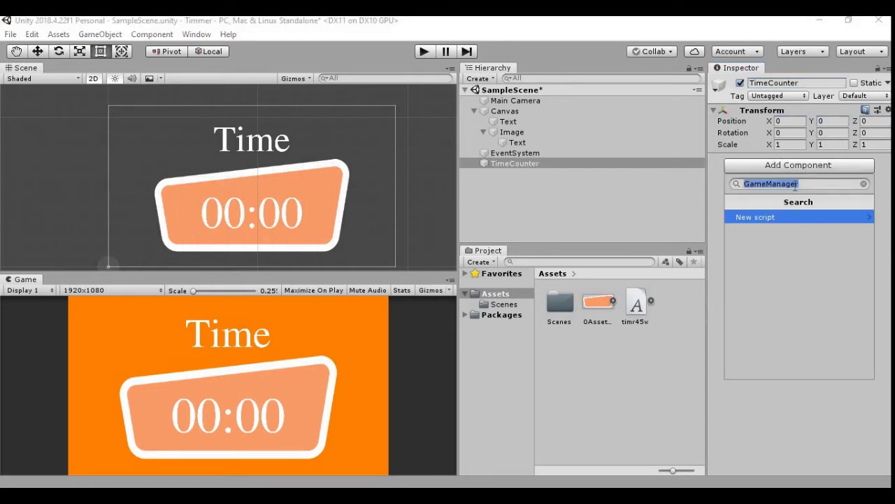
{"action": "type", "text": "TimeCounter"}
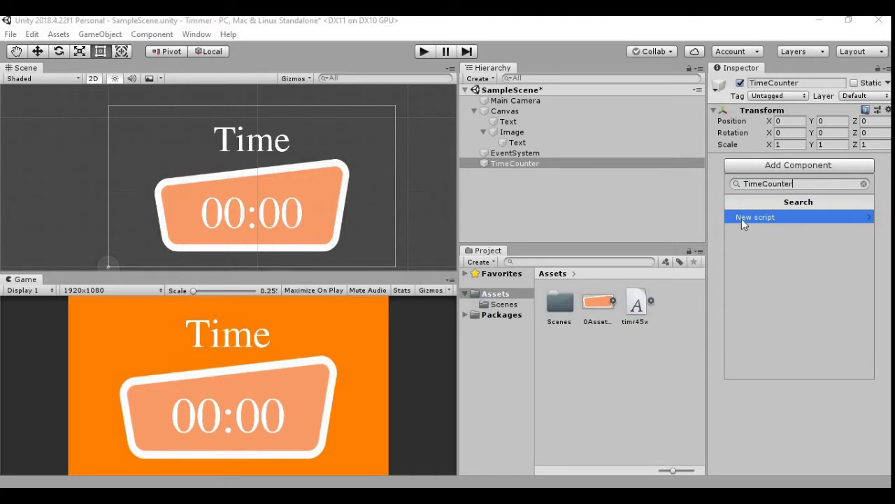
{"action": "left_click", "coordinate": [743, 218]}
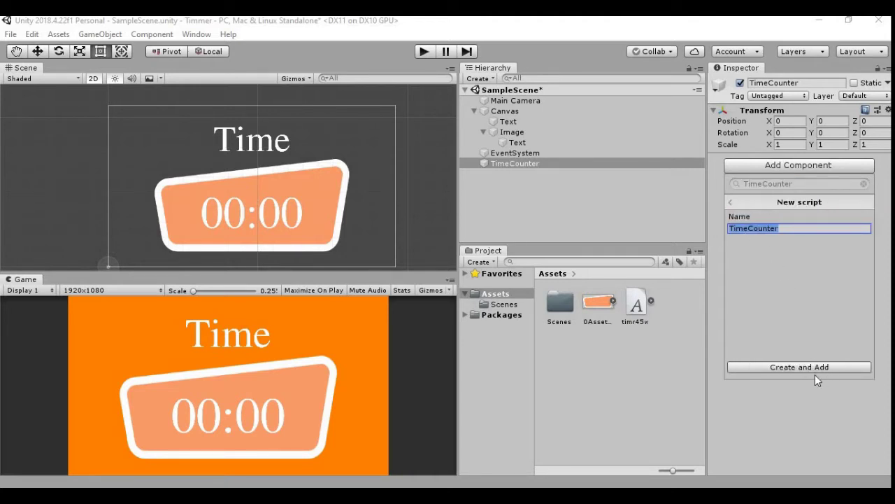
{"action": "left_click", "coordinate": [797, 368]}
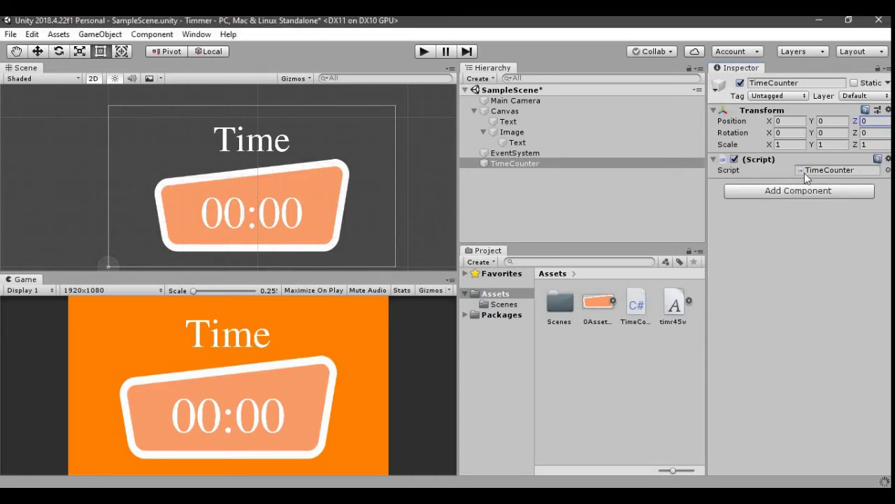
{"action": "double_click", "coordinate": [805, 173]}
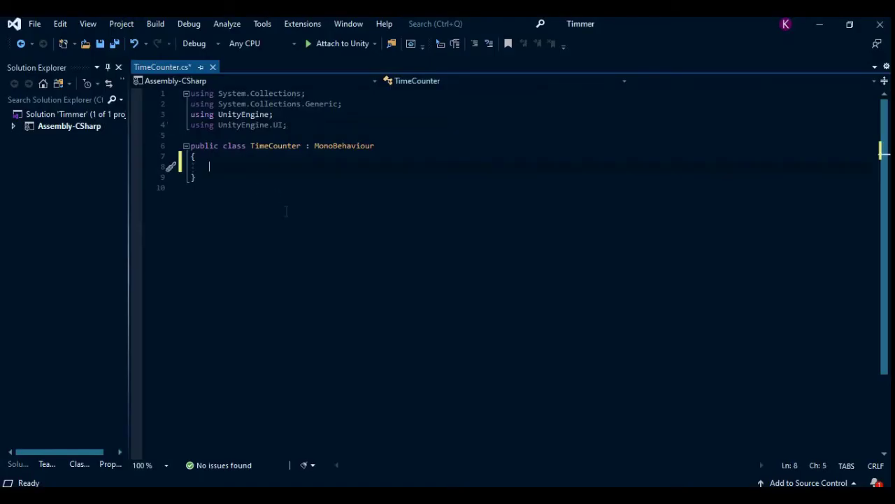
- Declare public float startTime = 0f, public Text timeText, and a private float currentTime field
{"action": "type", "text": "public float startTime = "}
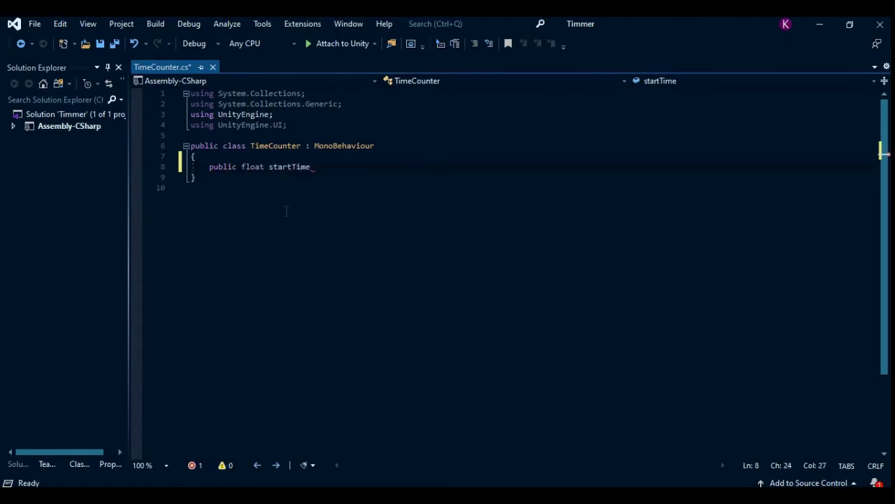
{"action": "type", "text": "0f;"}
{"action": "key", "text": "Return"}
{"action": "type", "text": "p"}
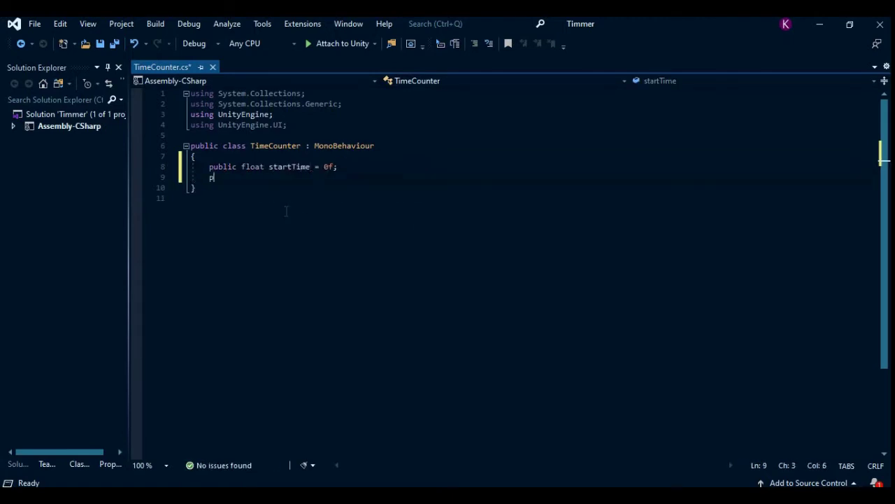
{"action": "type", "text": "ublic Text "}
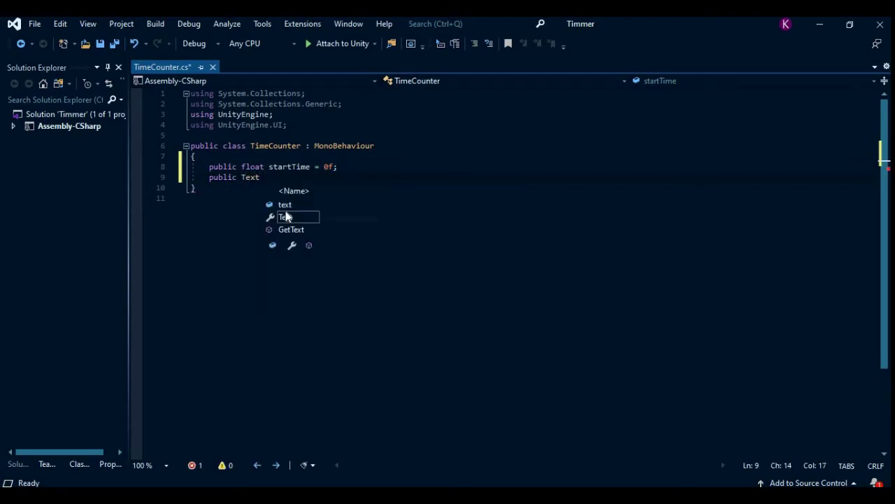
{"action": "type", "text": "timeText"}
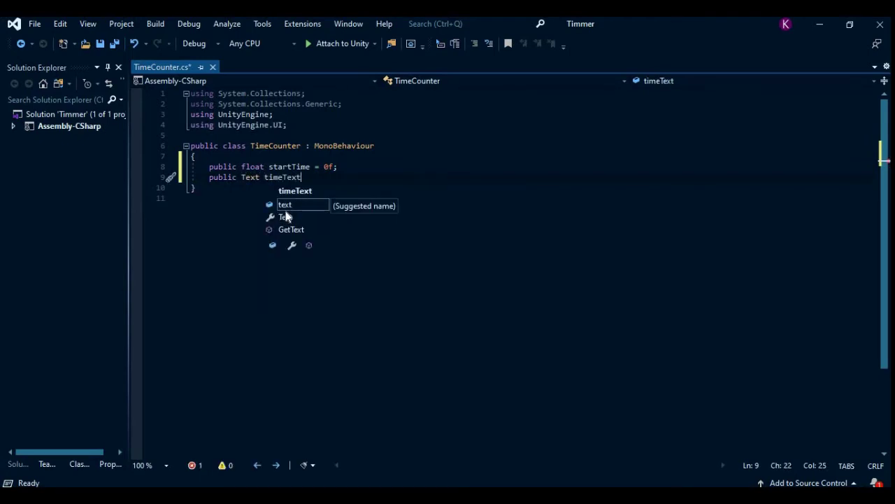
{"action": "type", "text": ";"}
{"action": "key", "text": "Return"}
{"action": "type", "text": "private "}
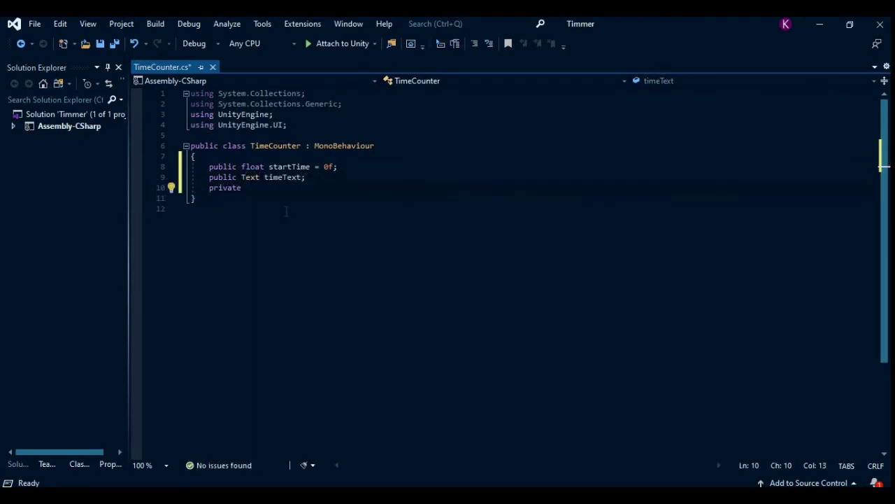
{"action": "type", "text": "fla"}
{"action": "key", "text": "space"}
{"action": "key", "text": "ctrl+z"}
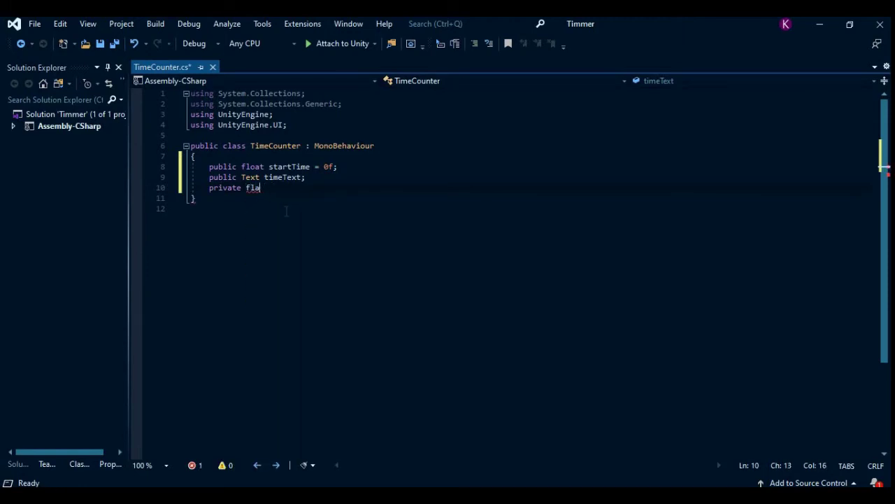
{"action": "type", "text": "oat currentTime = 0f"}
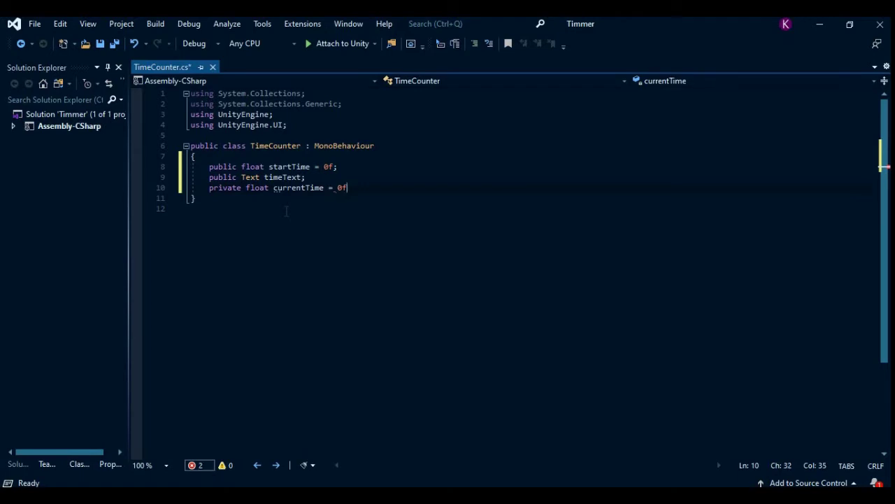
{"action": "type", "text": ";"}
{"action": "key", "text": "Return"}
{"action": "key", "text": "Return"}
{"action": "scroll", "coordinate": [331, 249], "scroll_direction": "down", "scroll_amount": 1}
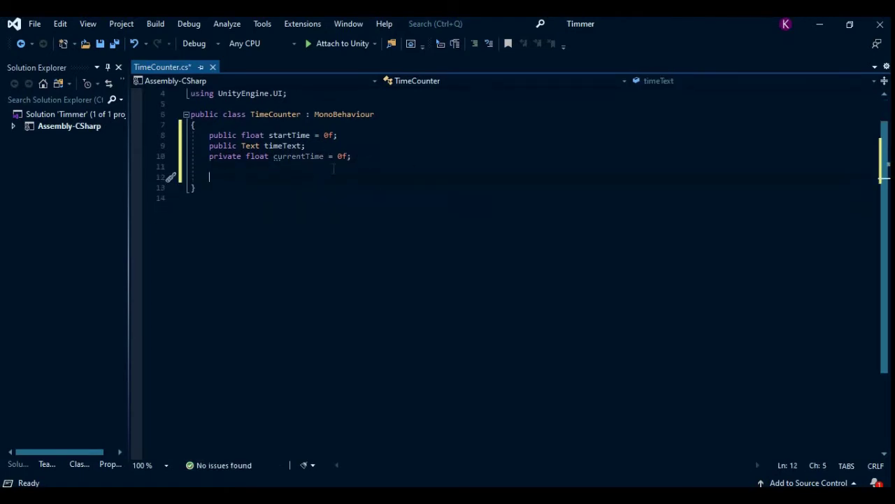
{"action": "scroll", "coordinate": [300, 184], "scroll_direction": "up", "scroll_amount": 1}
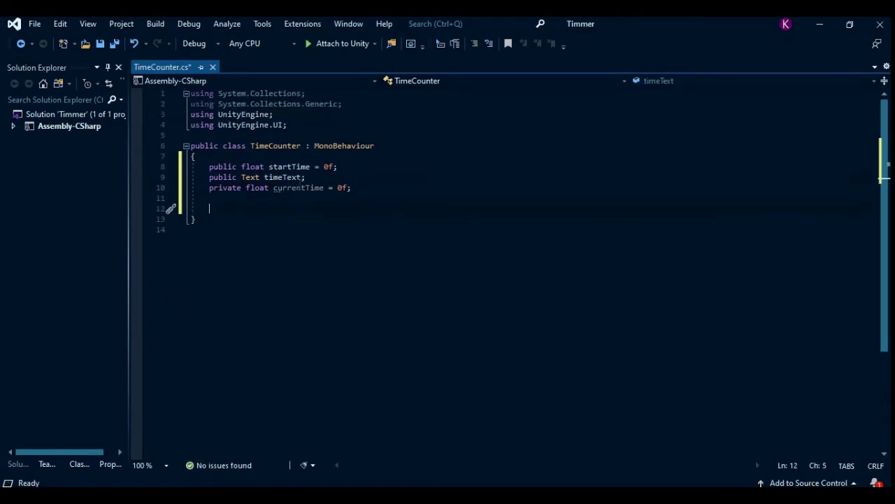
- Write an IEnumerator timmer() method that starts with currentTime = startTime;
{"action": "type", "text": "Ieneu"}
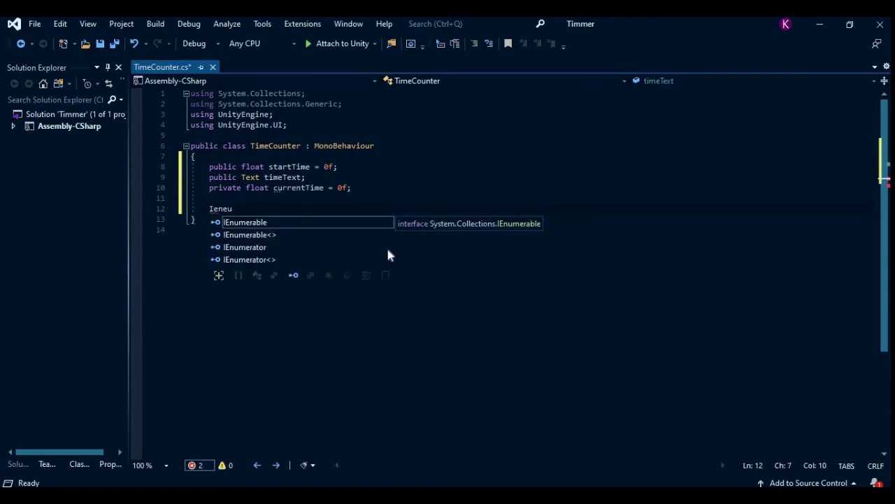
{"action": "type", "text": "mat"}
{"action": "key", "text": "Down"}
{"action": "key", "text": "Down"}
{"action": "key", "text": "Tab"}
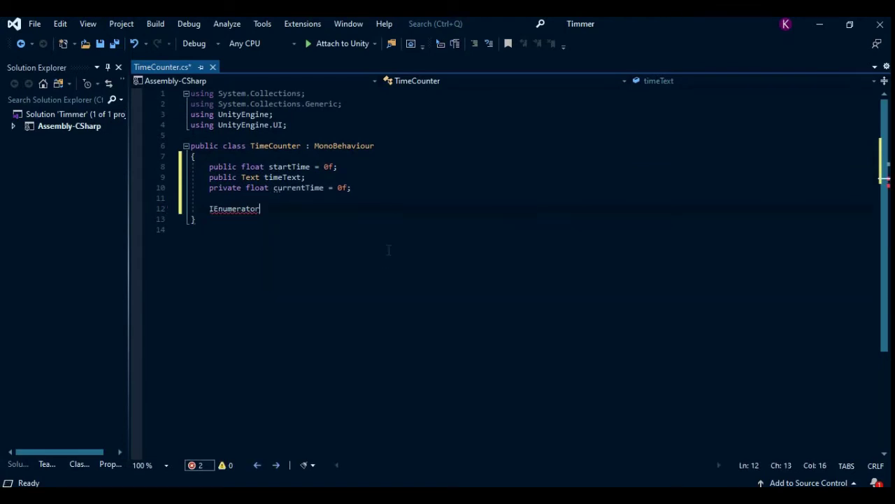
{"action": "type", "text": " timmer"}
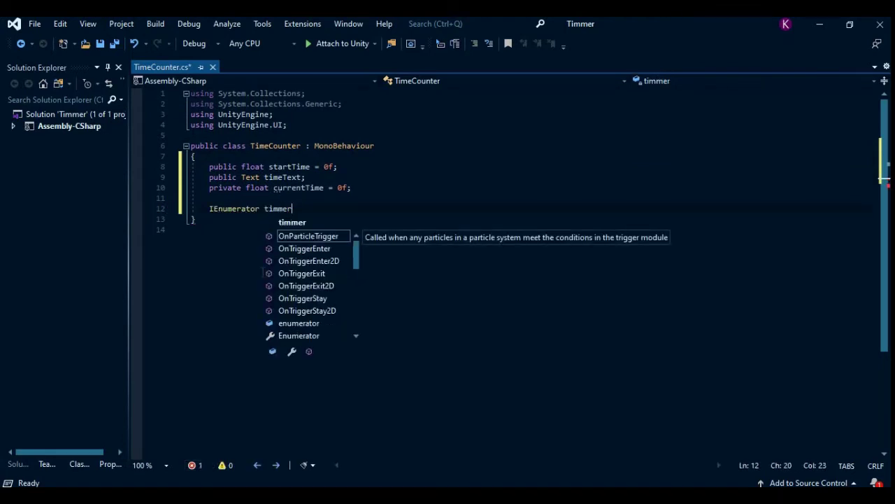
{"action": "type", "text": "()"}
{"action": "key", "text": "Return"}
{"action": "type", "text": "{"}
{"action": "key", "text": "Return"}
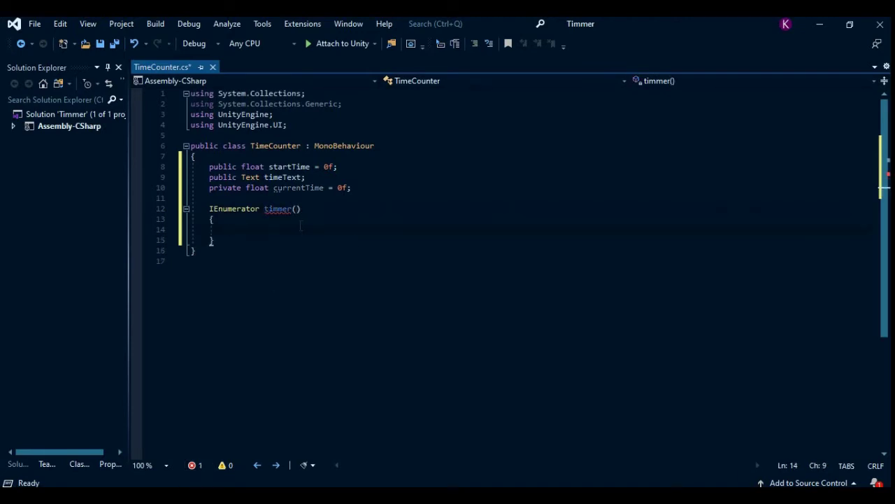
{"action": "type", "text": "curre"}
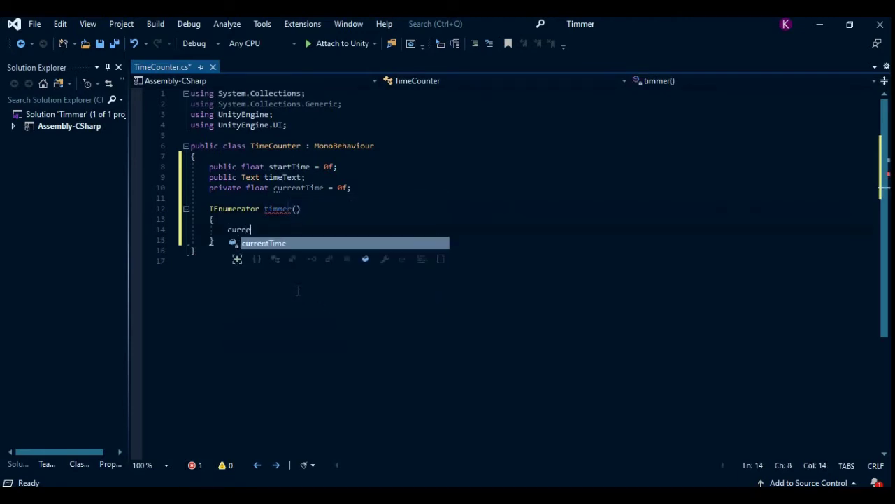
{"action": "key", "text": "Tab"}
{"action": "type", "text": "= start"}
{"action": "key", "text": "Tab"}
{"action": "type", "text": ";"}
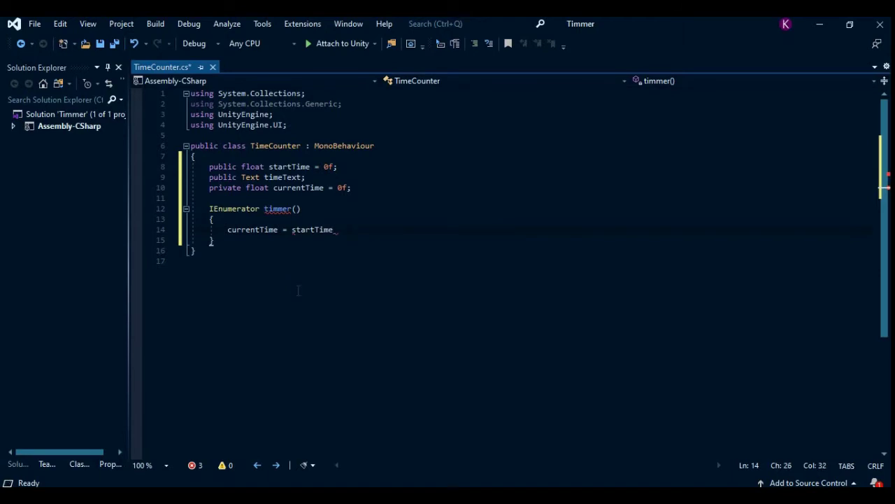
{"action": "key", "text": "Return"}
{"action": "key", "text": "Return"}
- Add a do-while(true) loop containing currentTime -= Time.deltaTime;
{"action": "type", "text": "do"}
{"action": "key", "text": "Escape"}
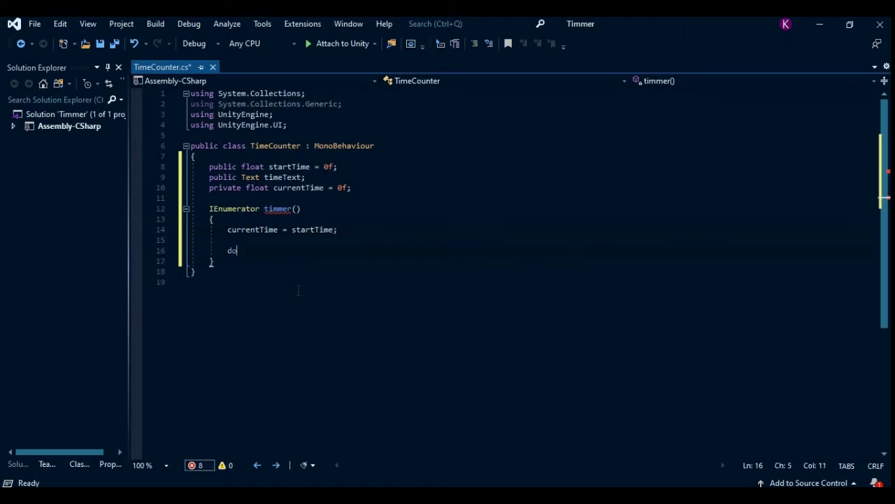
{"action": "key", "text": "BackSpace"}
{"action": "key", "text": "BackSpace"}
{"action": "type", "text": "do"}
{"action": "key", "text": "Tab"}
{"action": "key", "text": "Tab"}
{"action": "left_click", "coordinate": [258, 270]}
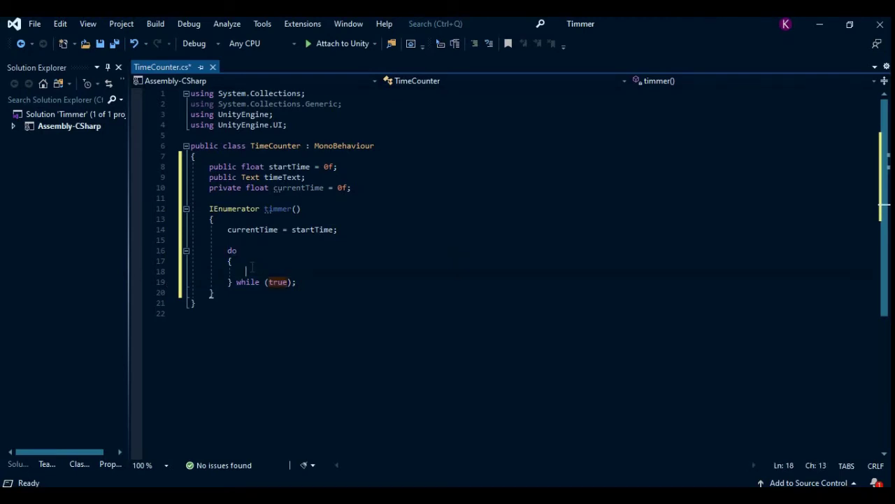
{"action": "key", "text": "Return"}
{"action": "key", "text": "Return"}
{"action": "key", "text": "Up"}
{"action": "key", "text": "Up"}
{"action": "type", "text": "currentTime "}
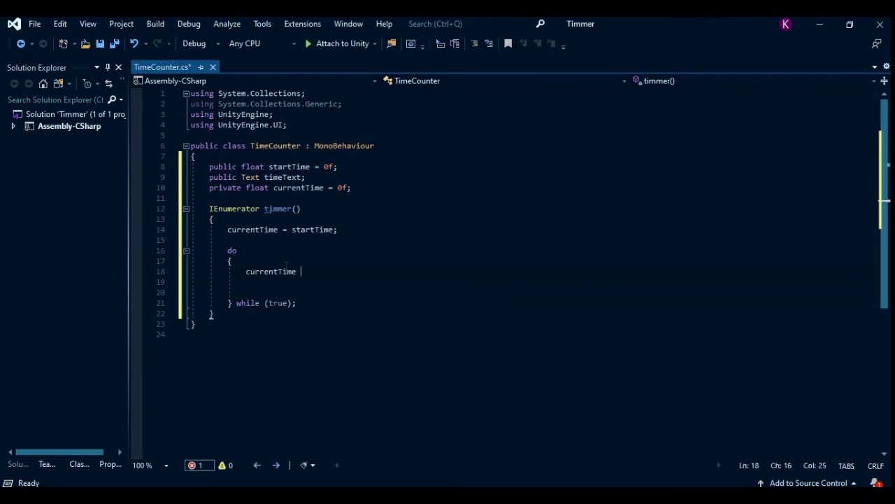
{"action": "type", "text": "-= time"}
{"action": "key", "text": "Tab"}
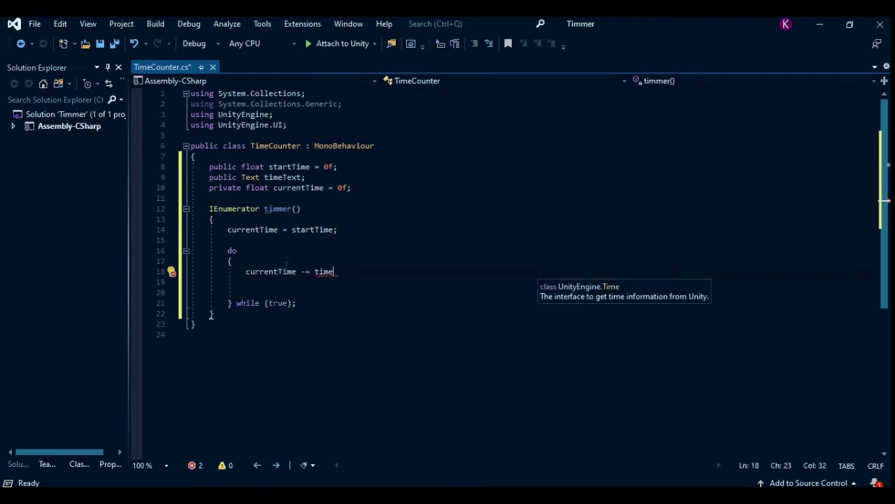
{"action": "type", "text": ".del"}
{"action": "key", "text": "Tab"}
{"action": "type", "text": ";"}
{"action": "key", "text": "Return"}
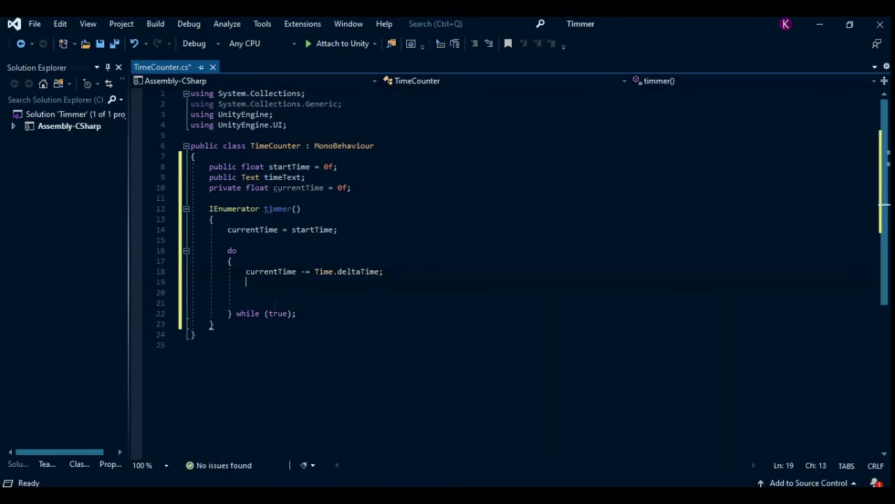
{"action": "scroll", "coordinate": [286, 290], "scroll_direction": "down", "scroll_amount": 1}
{"action": "left_click", "coordinate": [238, 293]}
- Add an empty public void formatText() method below the timmer coroutine
{"action": "key", "text": "Return"}
{"action": "key", "text": "Return"}
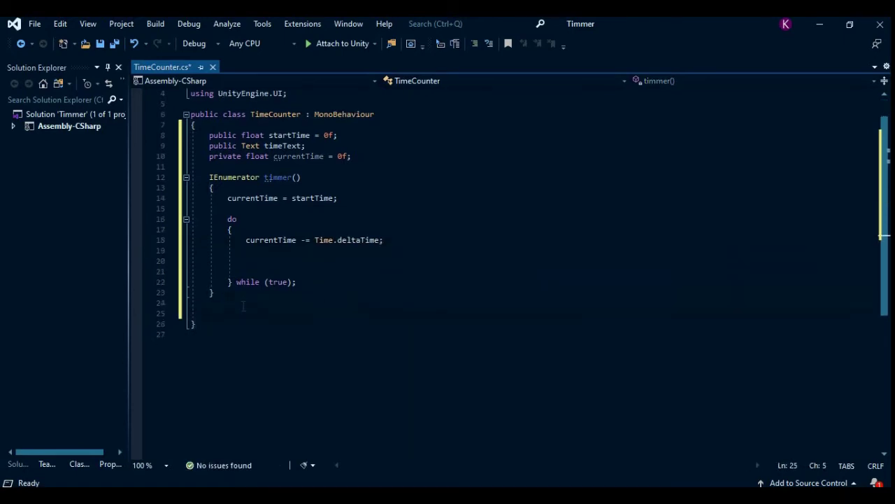
{"action": "type", "text": "public void"}
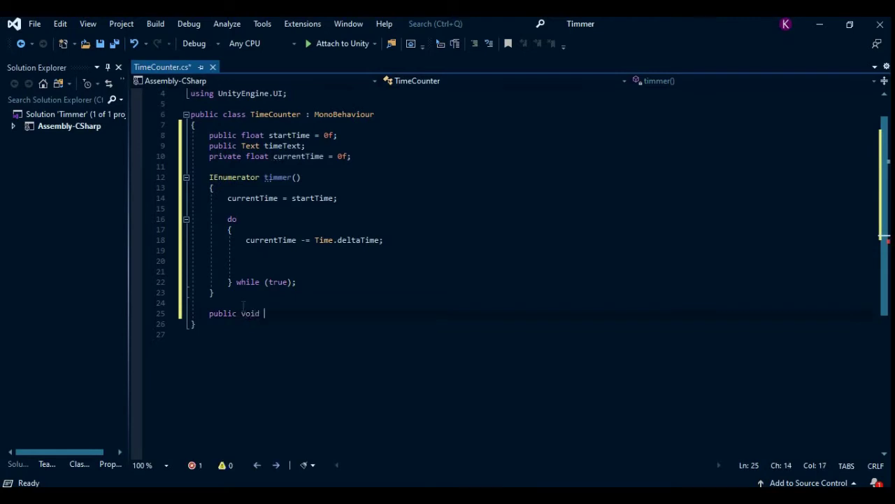
{"action": "type", "text": " formatText()"}
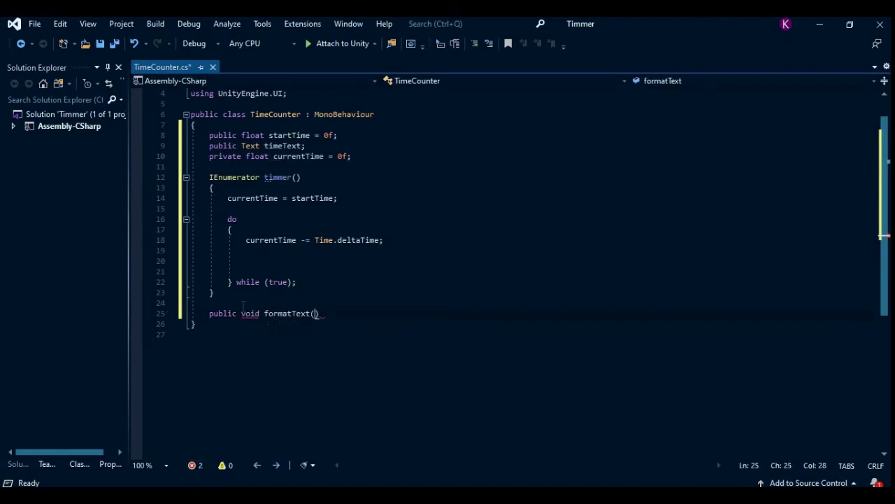
{"action": "key", "text": "Return"}
{"action": "type", "text": "{"}
- Make the loop call formatText(), yield return null, and run while currentTime > 0
{"action": "key", "text": "Return"}
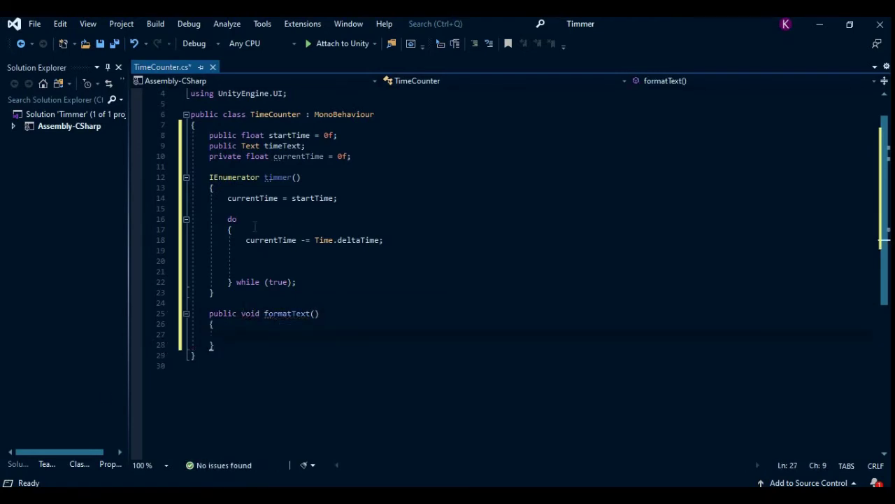
{"action": "left_click", "coordinate": [385, 240]}
{"action": "key", "text": "Return"}
{"action": "type", "text": "forma"}
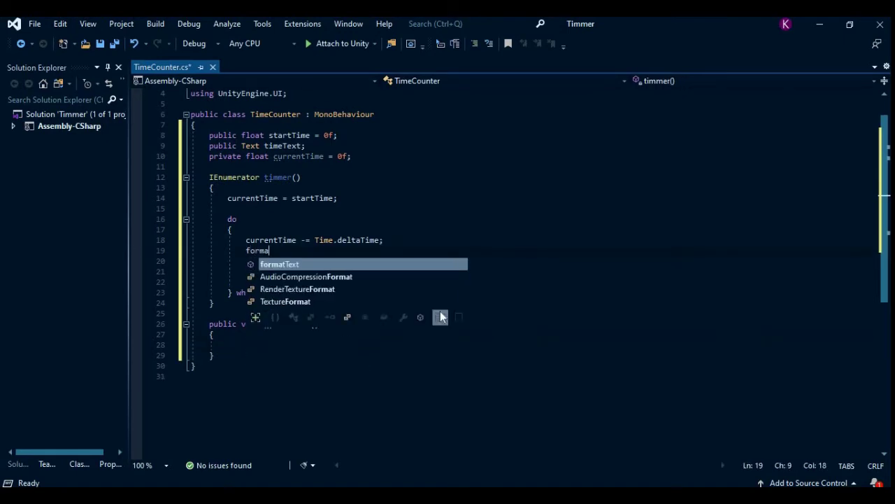
{"action": "type", "text": "tText();"}
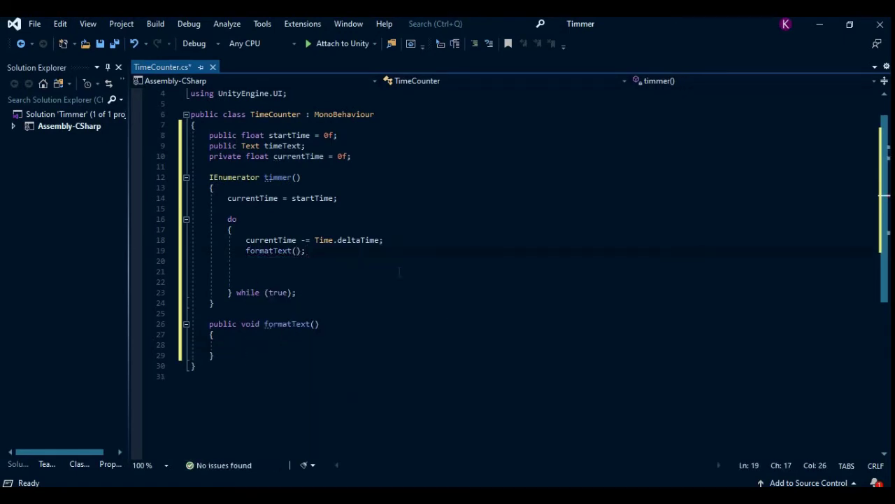
{"action": "key", "text": "Return"}
{"action": "type", "text": "yield "}
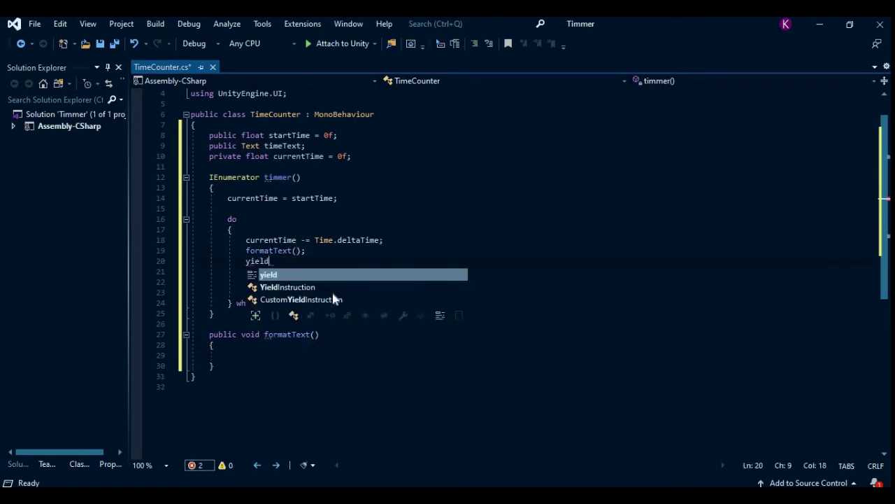
{"action": "type", "text": "return"}
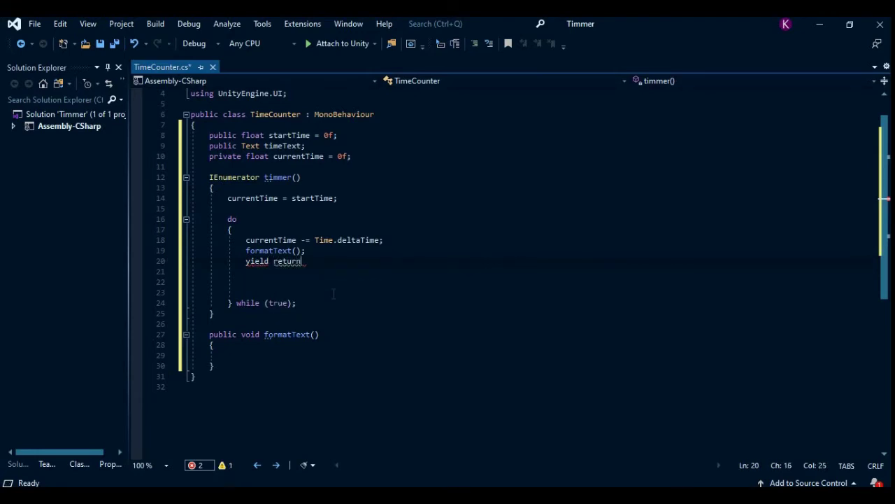
{"action": "type", "text": " null;"}
{"action": "key", "text": "Down"}
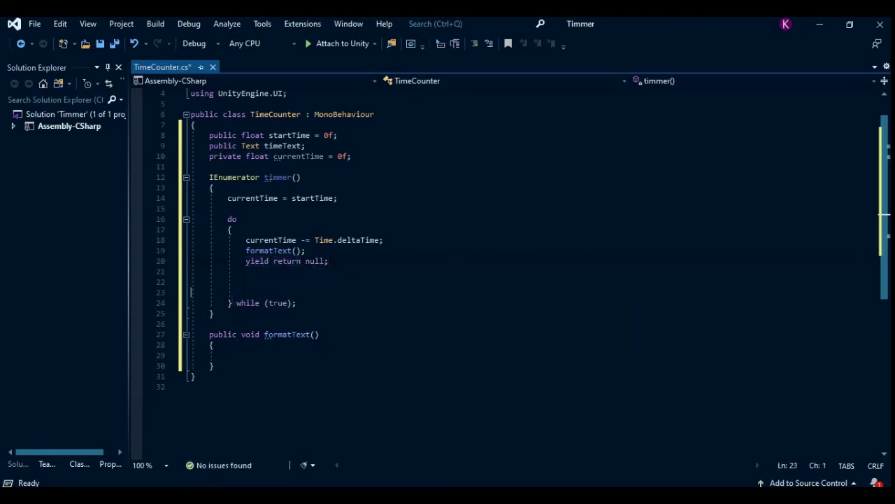
{"action": "key", "text": "Delete"}
{"action": "key", "text": "Delete"}
{"action": "double_click", "coordinate": [278, 282]}
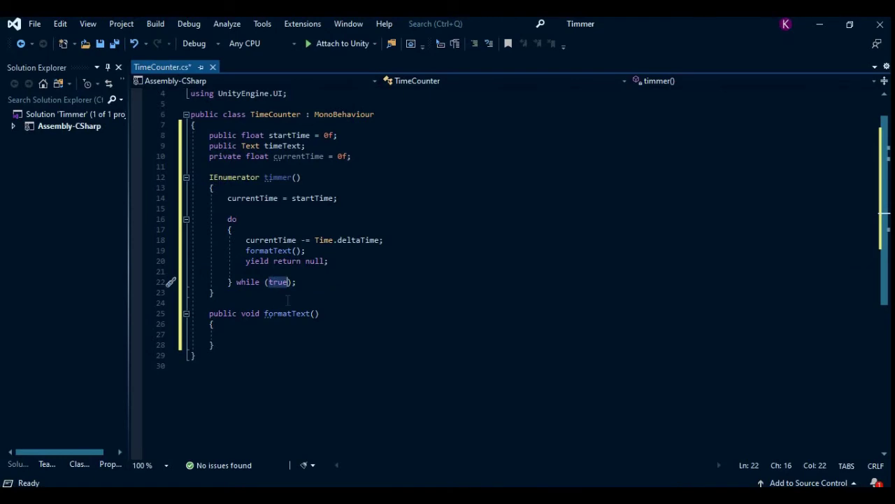
{"action": "type", "text": "currentTime > 0"}
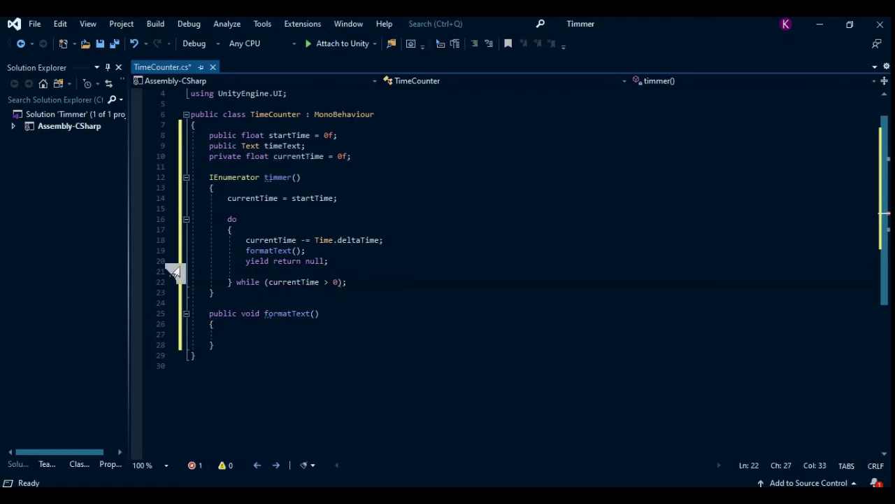
- In formatText(), compute int minutes = (int)(currentTime / 60) % 60
{"action": "left_click", "coordinate": [256, 335]}
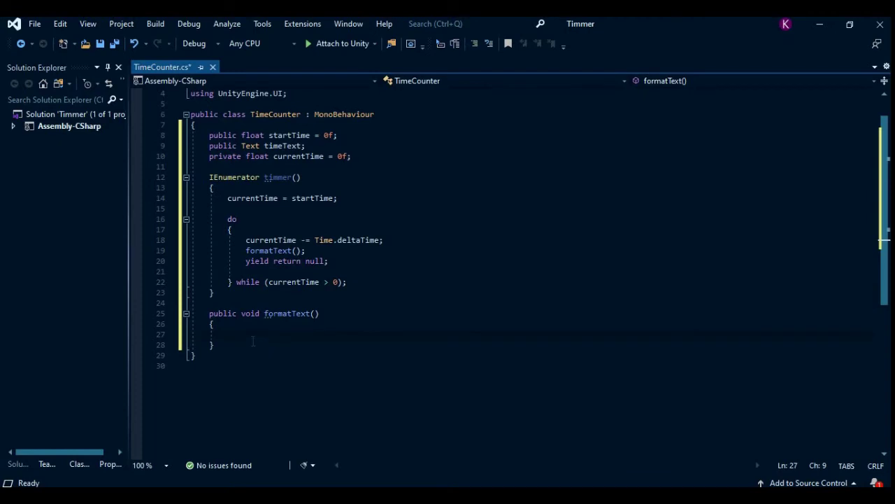
{"action": "type", "text": "int minutes = "}
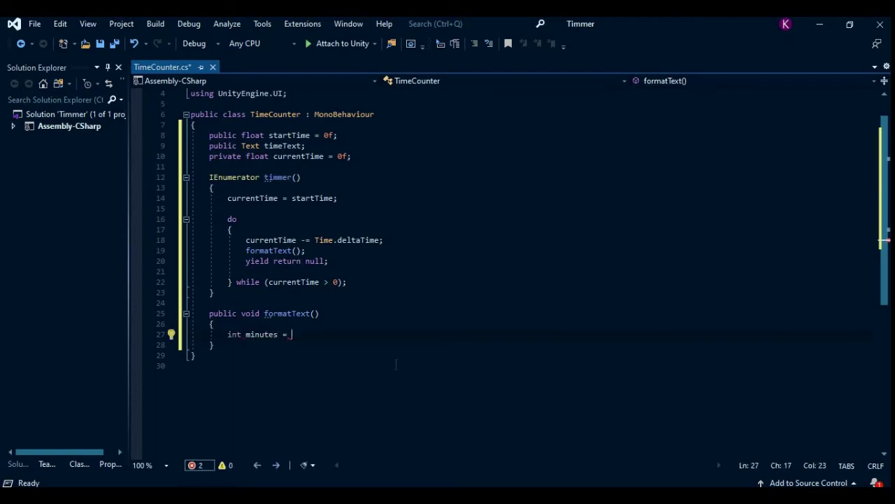
{"action": "type", "text": "("}
{"action": "key", "text": "Escape"}
{"action": "type", "text": "int)"}
{"action": "type", "text": "(curre"}
{"action": "key", "text": "Tab"}
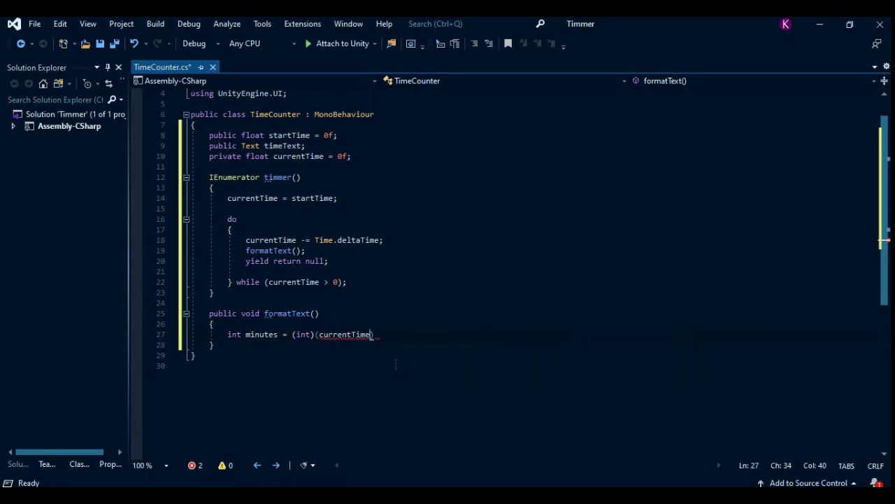
{"action": "type", "text": "60) % "}
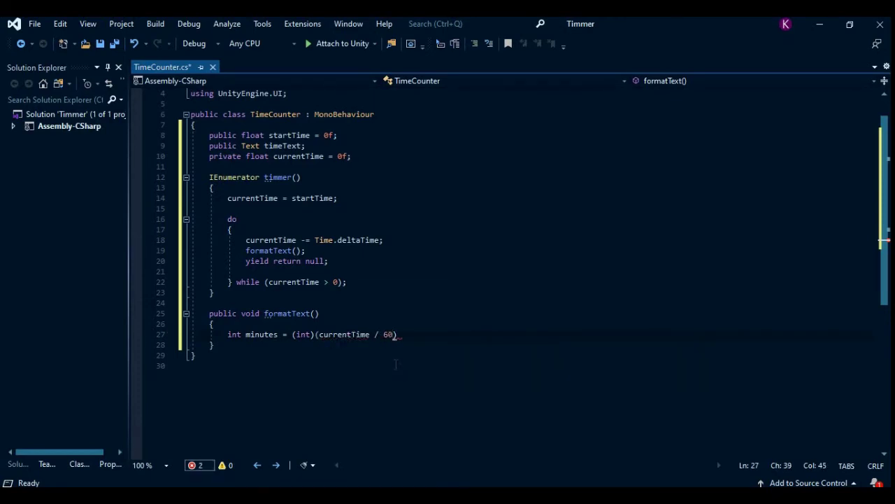
{"action": "type", "text": "60"}
{"action": "type", "text": ";"}
{"action": "key", "text": "Return"}
- Begin the seconds line as int seconds = (int)(currentTime on the next line
{"action": "type", "text": "int seconds"}
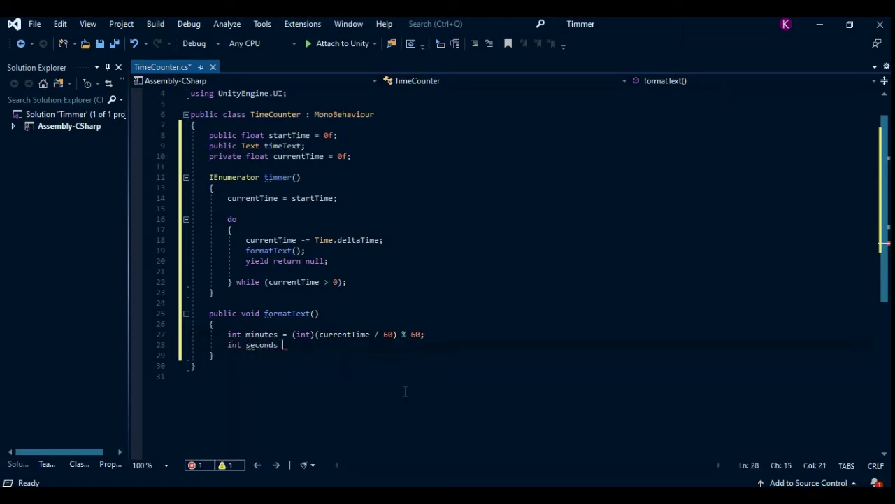
{"action": "type", "text": "(int"}
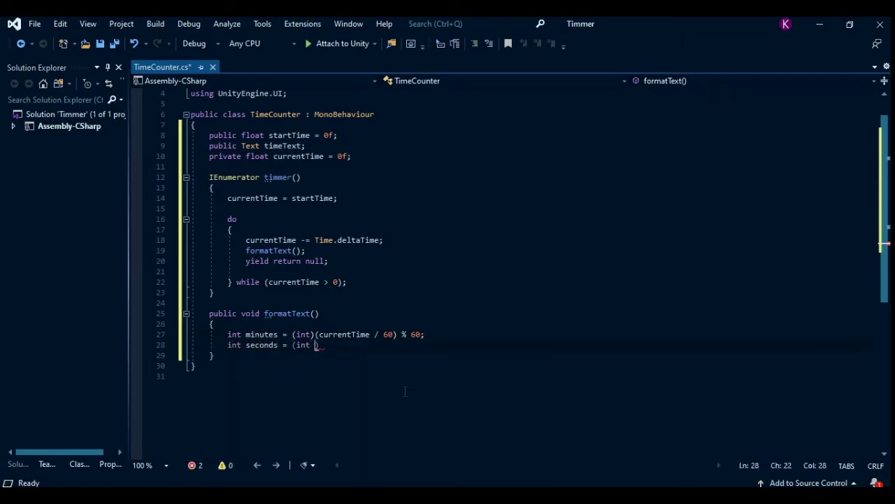
{"action": "key", "text": "BackSpace"}
{"action": "key", "text": "BackSpace"}
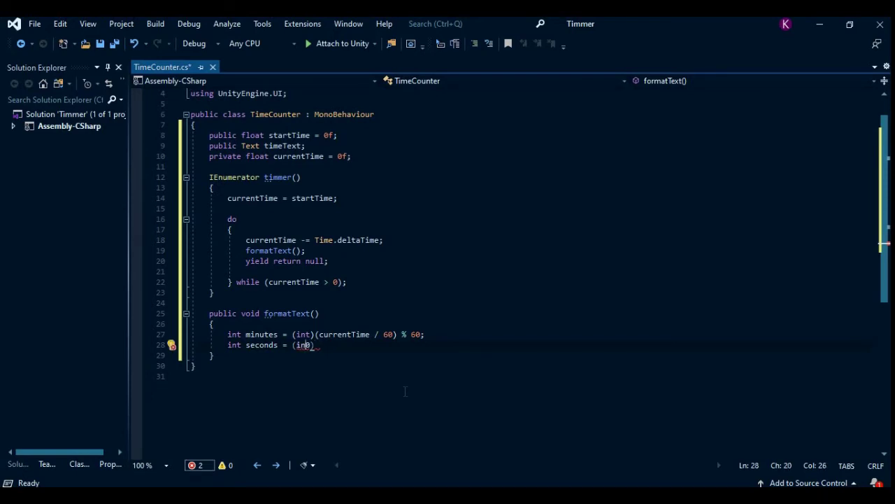
{"action": "type", "text": "t) ("}
{"action": "type", "text": "curre"}
{"action": "key", "text": "Tab"}
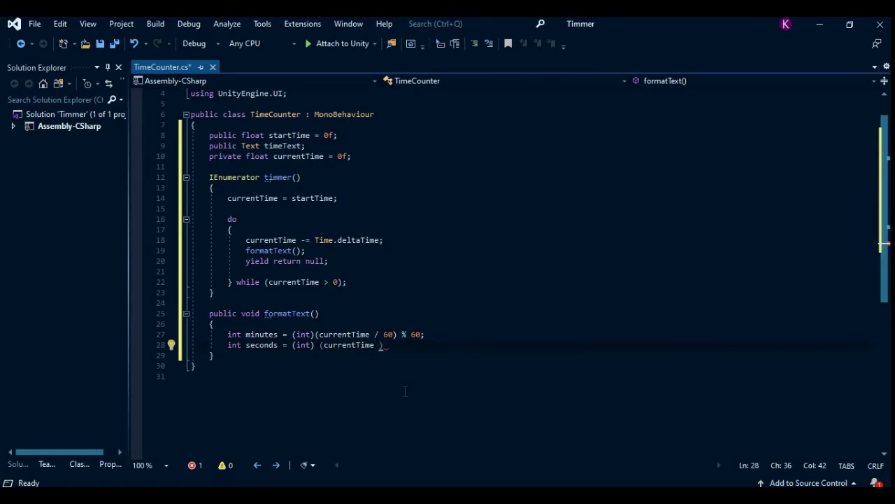
- Finish the seconds line with % 60 and add timeText.text = ""; below it
{"action": "type", "text": "% 60)"}
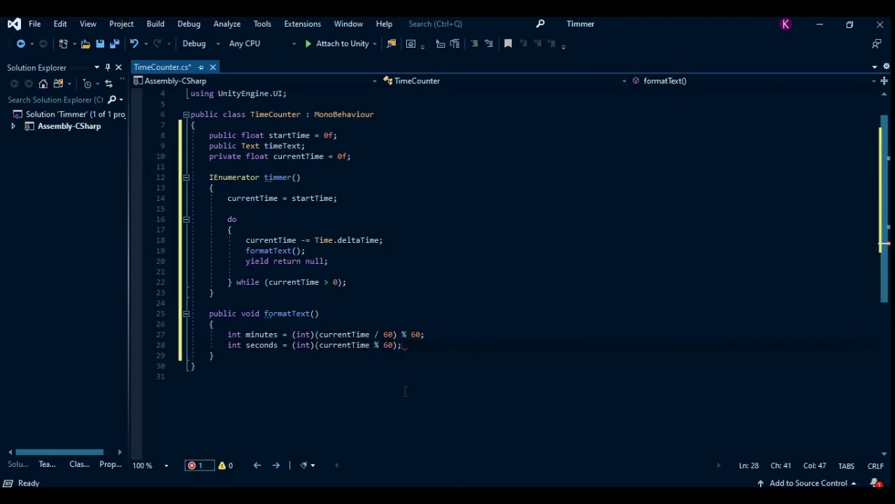
{"action": "type", "text": ";"}
{"action": "scroll", "coordinate": [310, 397], "scroll_direction": "down", "scroll_amount": 2}
{"action": "key", "text": "Return"}
{"action": "key", "text": "Return"}
{"action": "type", "text": "tim"}
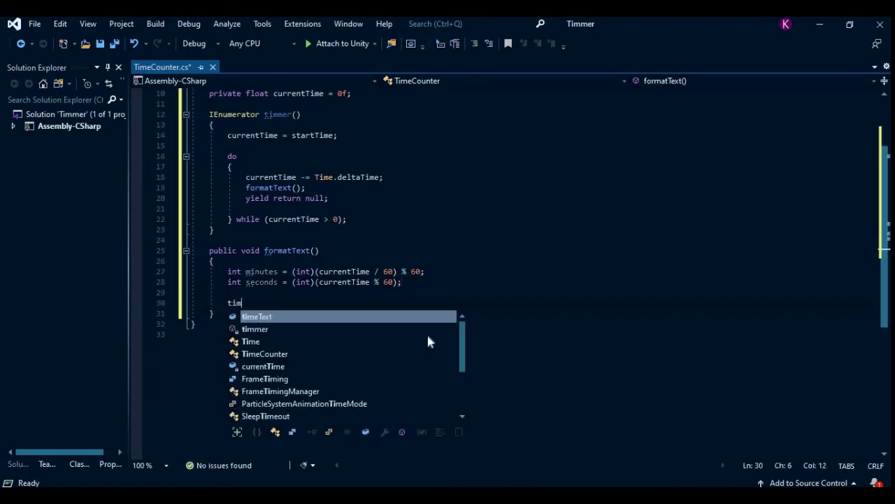
{"action": "type", "text": "e"}
{"action": "key", "text": "Down"}
{"action": "key", "text": "Tab"}
{"action": "type", "text": ".text "}
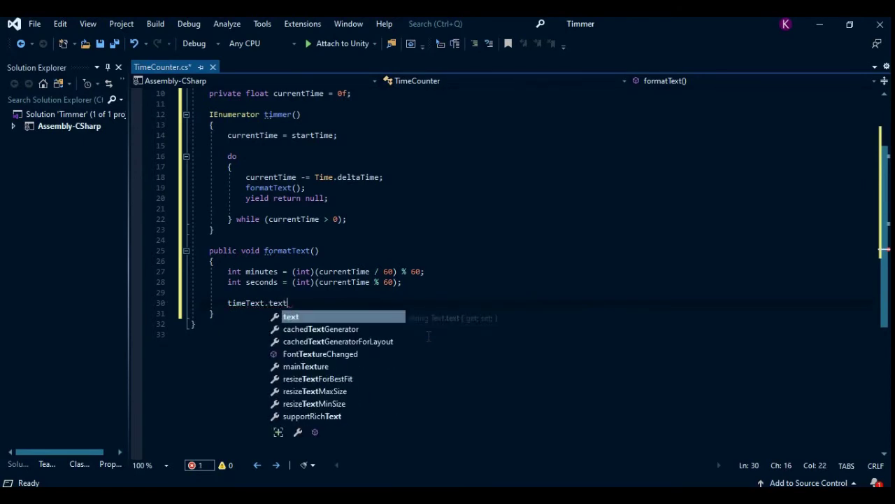
{"action": "type", "text": "= \"\";"}
- Add an if(minutes > 0) condition with an opening brace
{"action": "scroll", "coordinate": [381, 308], "scroll_direction": "down", "scroll_amount": 2}
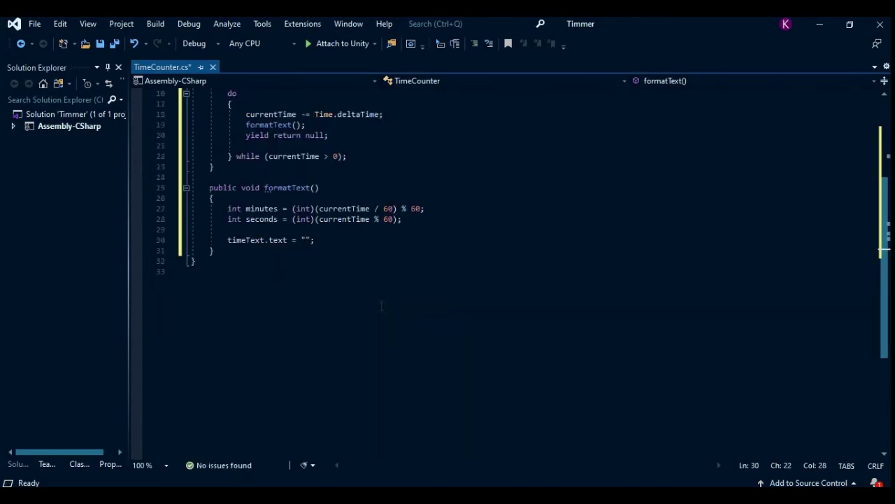
{"action": "scroll", "coordinate": [383, 321], "scroll_direction": "up", "scroll_amount": 1}
{"action": "key", "text": "Return"}
{"action": "key", "text": "Return"}
{"action": "scroll", "coordinate": [383, 321], "scroll_direction": "up", "scroll_amount": 2}
{"action": "type", "text": "if"}
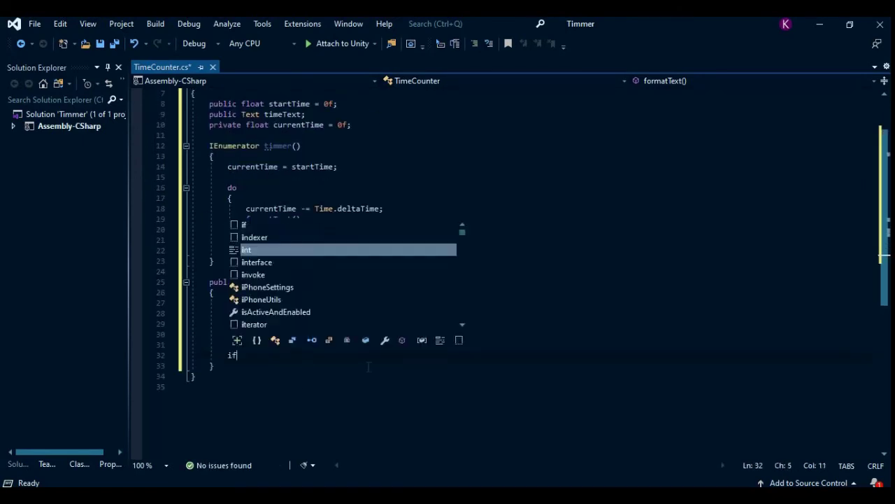
{"action": "type", "text": "(minutes > "}
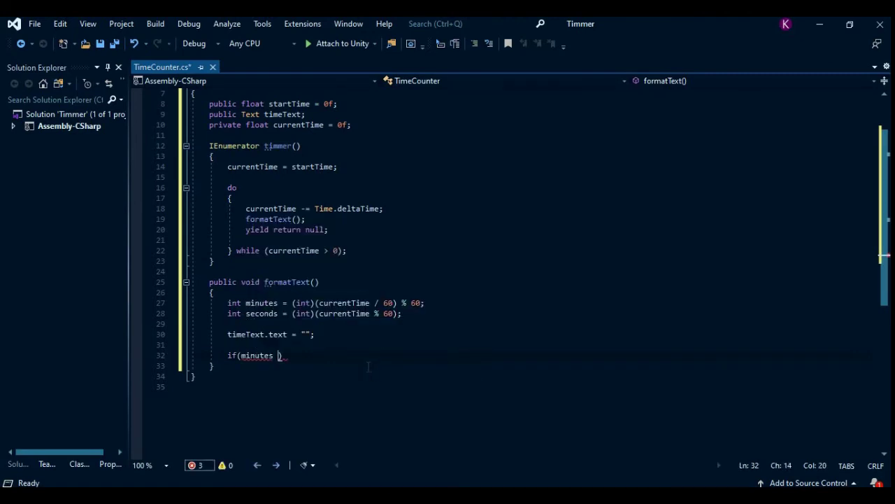
{"action": "type", "text": "0)"}
{"action": "key", "text": "Return"}
{"action": "type", "text": "{"}
{"action": "key", "text": "Return"}
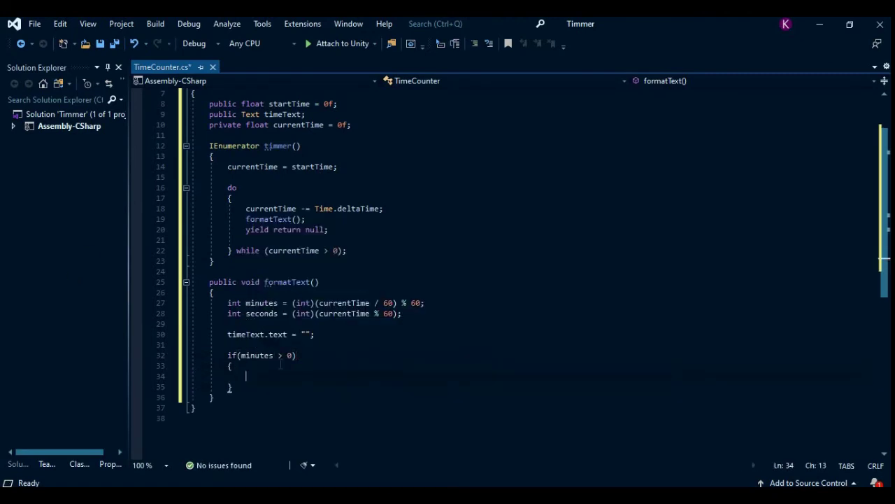
- Set timeText.text = minutes + "m" + ":" inside it, then start an if(seconds < 10) check
{"action": "scroll", "coordinate": [283, 342], "scroll_direction": "down", "scroll_amount": 1}
{"action": "type", "text": "timeText"}
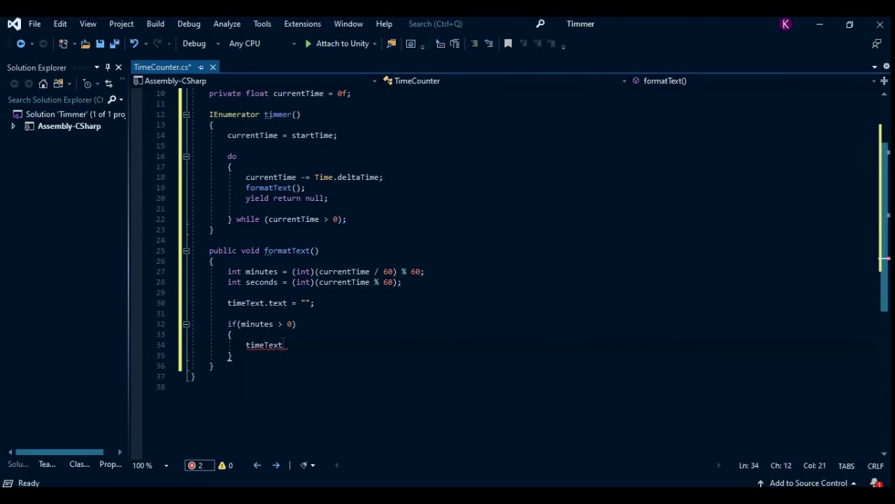
{"action": "type", "text": ".t"}
{"action": "key", "text": "Tab"}
{"action": "type", "text": "minutes"}
{"action": "key", "text": "Escape"}
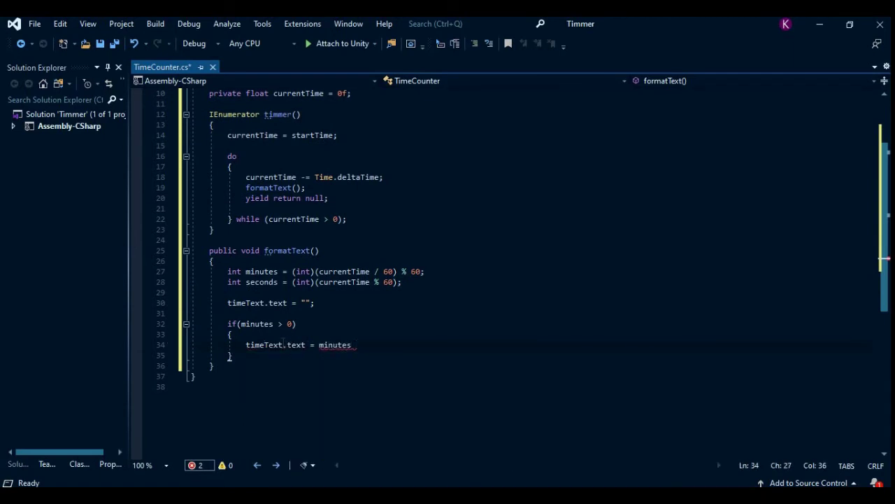
{"action": "type", "text": "\"m"}
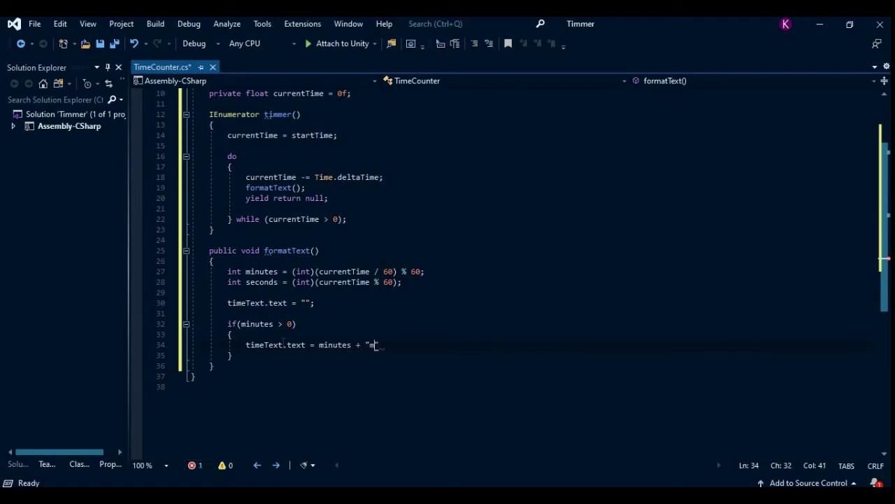
{"action": "type", "text": "\" + \":"}
{"action": "type", "text": "\";"}
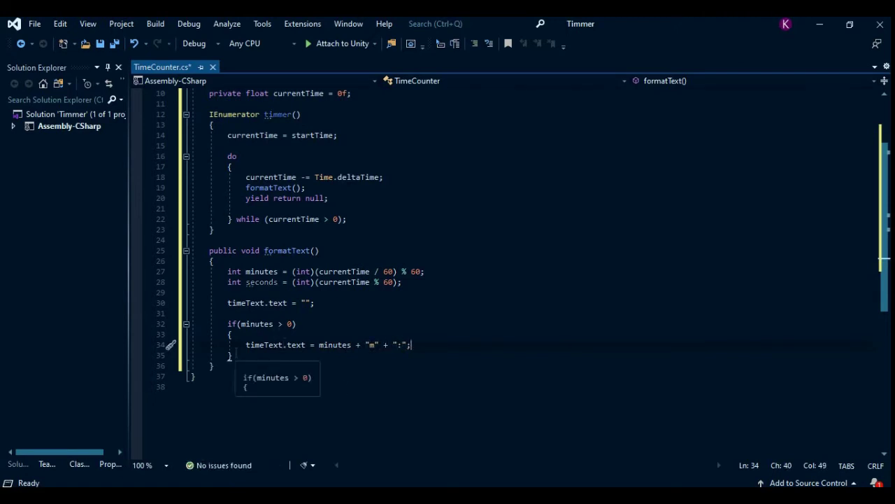
{"action": "key", "text": "Down"}
{"action": "key", "text": "Return"}
{"action": "key", "text": "Return"}
{"action": "type", "text": "if"}
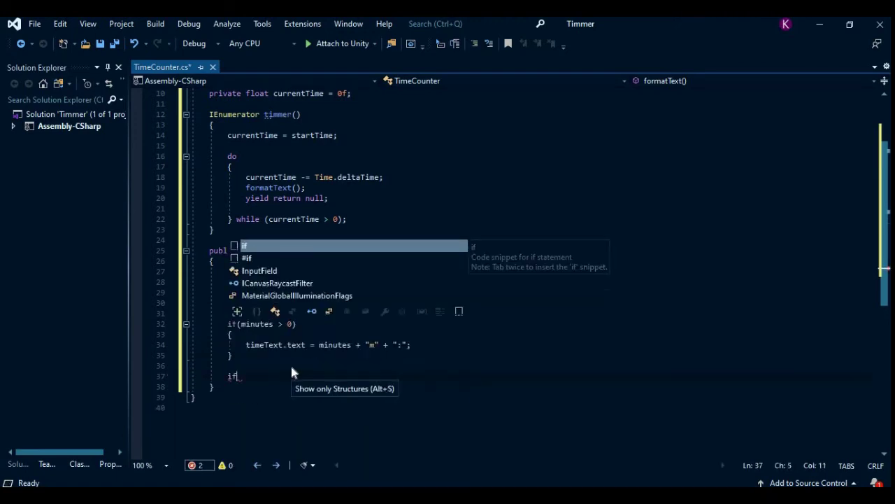
{"action": "type", "text": "(second"}
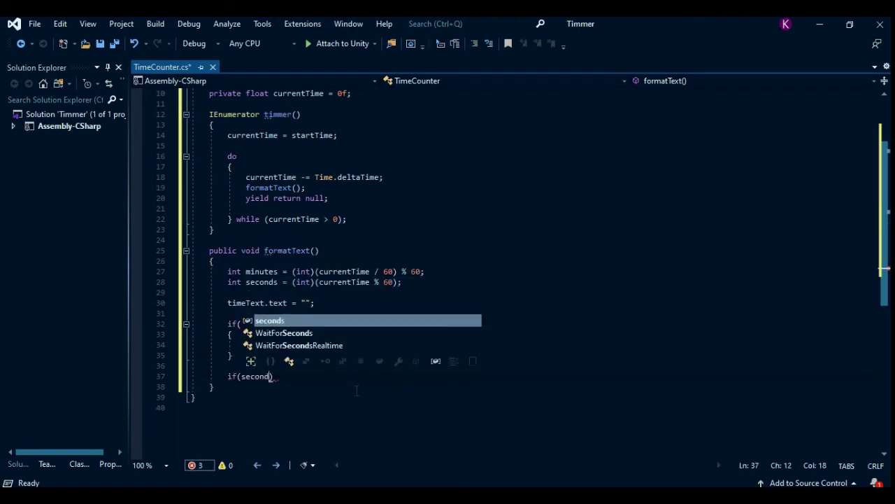
{"action": "type", "text": "s <1 "}
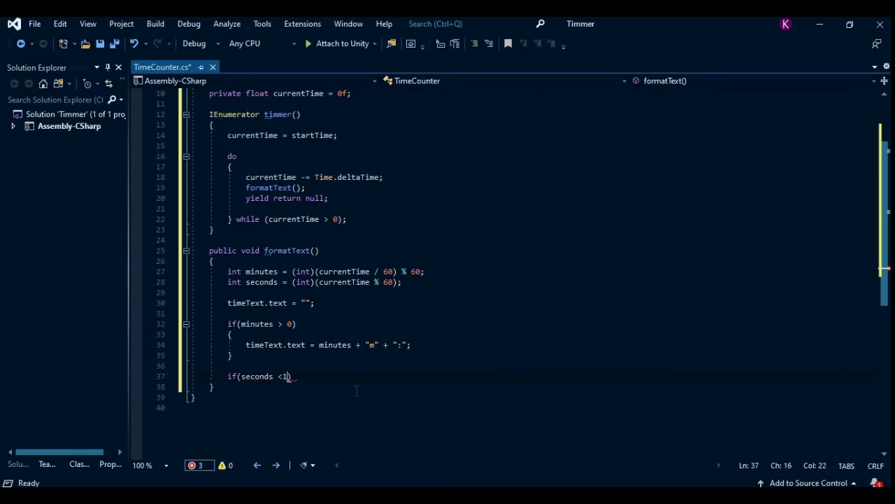
{"action": "type", "text": "0"}
- Fix the seconds < 10 condition and give it a block setting timeText.text = "0" + seconds + "s"
{"action": "key", "text": "BackSpace"}
{"action": "key", "text": "Left"}
{"action": "key", "text": "End"}
{"action": "key", "text": "Return"}
{"action": "type", "text": "{"}
{"action": "key", "text": "Return"}
{"action": "scroll", "coordinate": [406, 332], "scroll_direction": "down", "scroll_amount": 1}
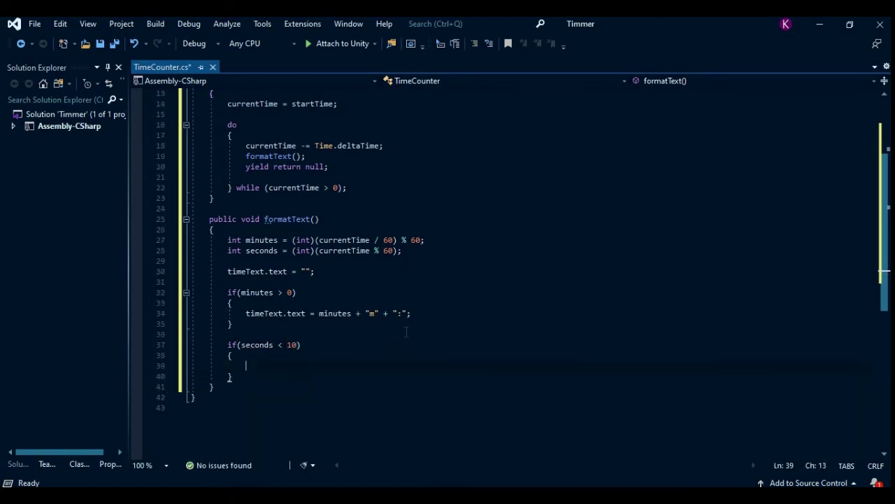
{"action": "type", "text": "timeText.t"}
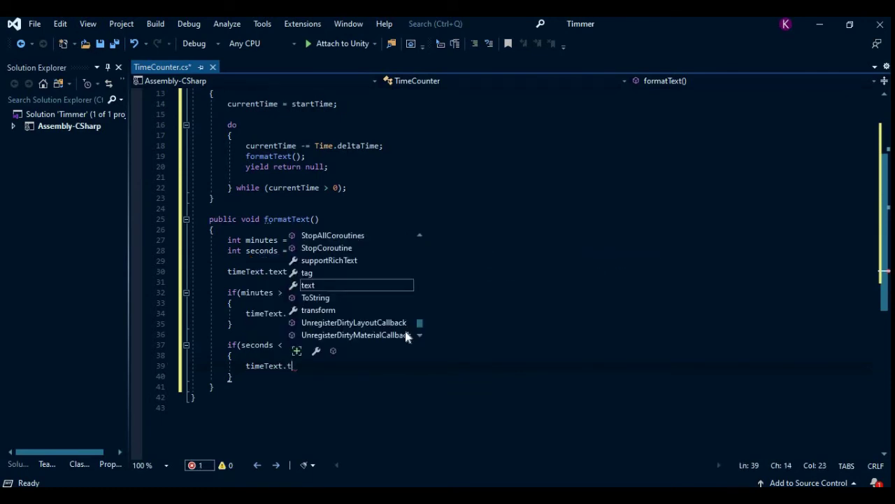
{"action": "type", "text": "ext = "}
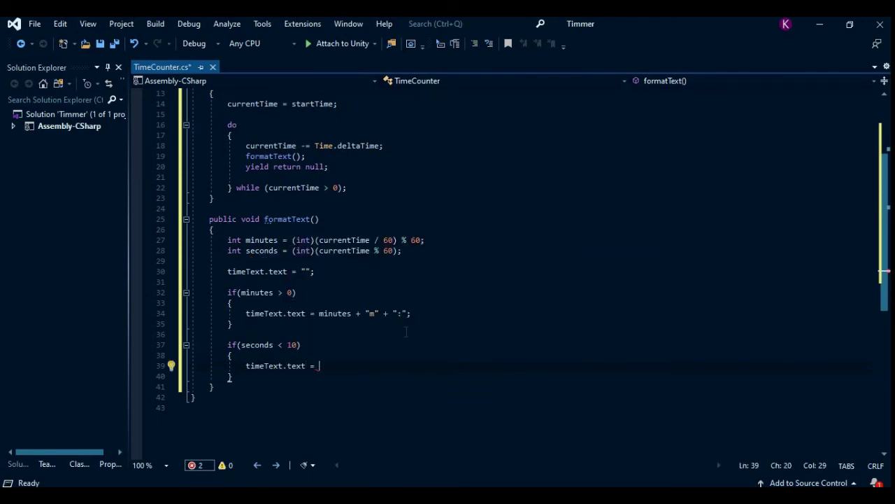
{"action": "type", "text": "\""}
{"action": "type", "text": "0\" + "}
{"action": "type", "text": "sed"}
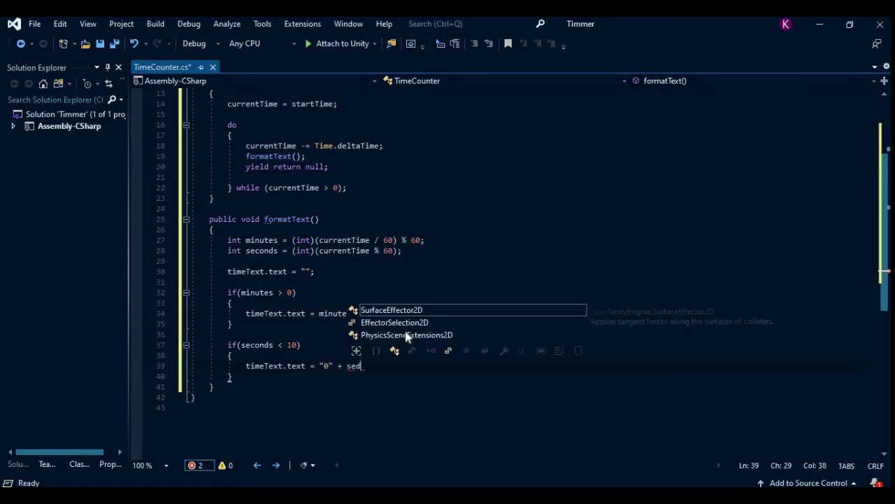
{"action": "type", "text": "co"}
{"action": "key", "text": "BackSpace"}
{"action": "key", "text": "BackSpace"}
{"action": "key", "text": "BackSpace"}
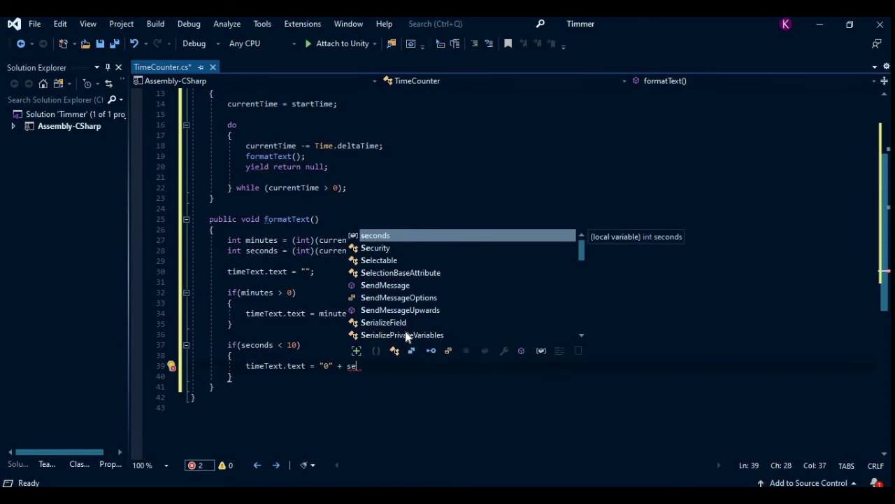
{"action": "type", "text": "conds +"}
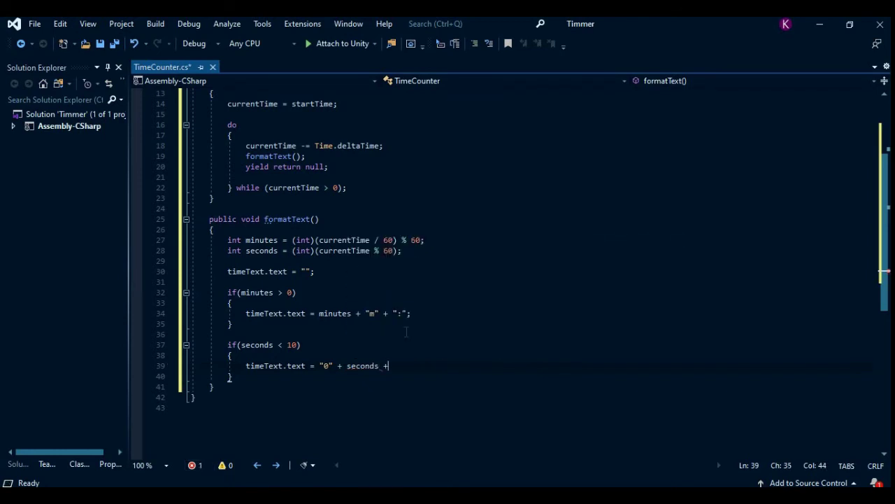
{"action": "type", "text": " \"s"}
{"action": "type", "text": "\";"}
- Add an else block setting timeText.text = seconds + "s"
{"action": "left_click", "coordinate": [264, 378]}
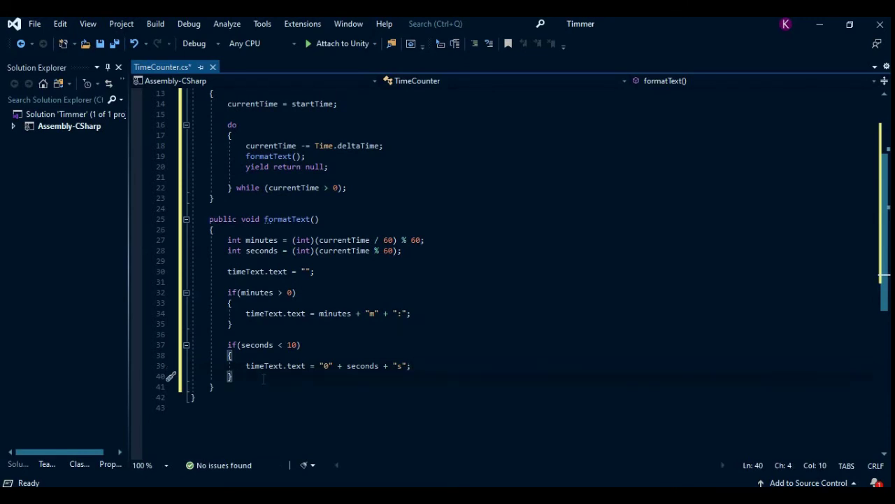
{"action": "key", "text": "Return"}
{"action": "type", "text": "else"}
{"action": "key", "text": "Return"}
{"action": "type", "text": "{"}
{"action": "key", "text": "Return"}
{"action": "scroll", "coordinate": [258, 385], "scroll_direction": "down", "scroll_amount": 2}
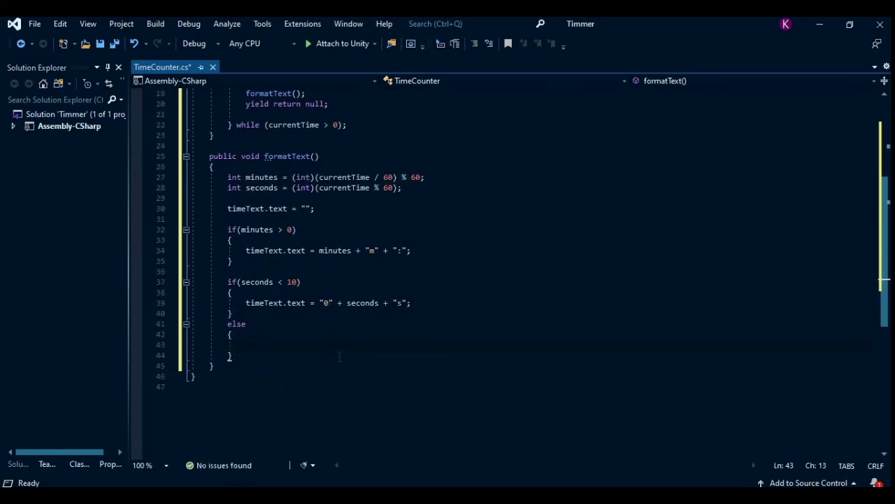
{"action": "type", "text": "timeText."}
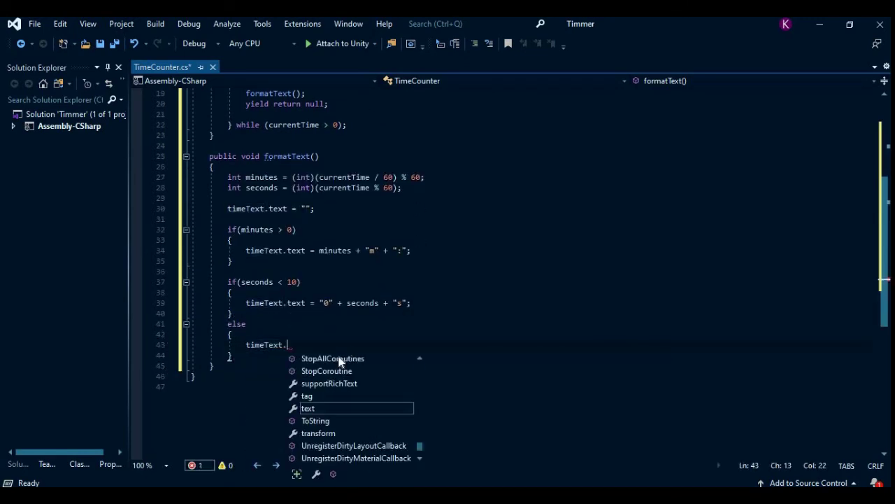
{"action": "type", "text": "text = seco"}
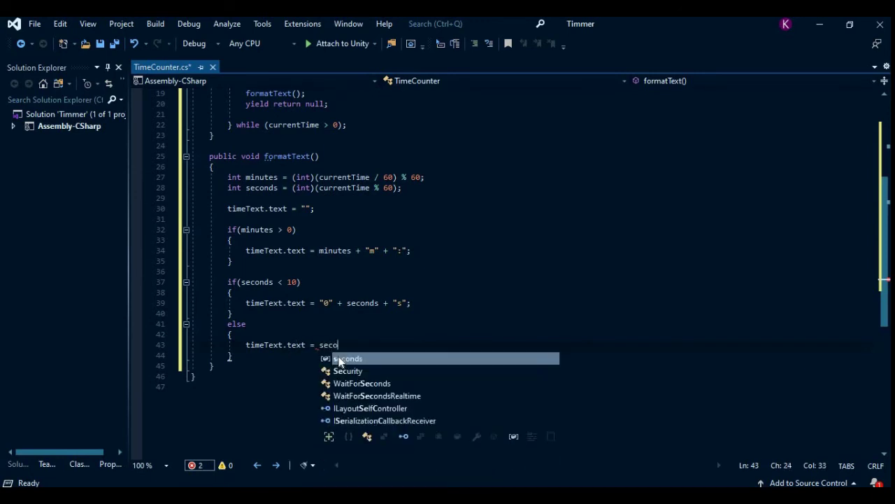
{"action": "type", "text": "nds + "}
{"action": "type", "text": "\"s"}
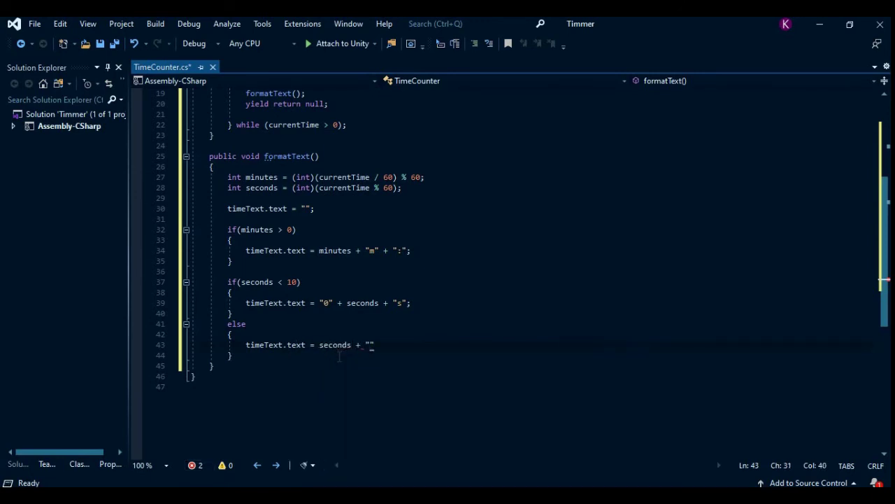
{"action": "type", "text": "\";"}
{"action": "scroll", "coordinate": [350, 350], "scroll_direction": "up", "scroll_amount": 1}
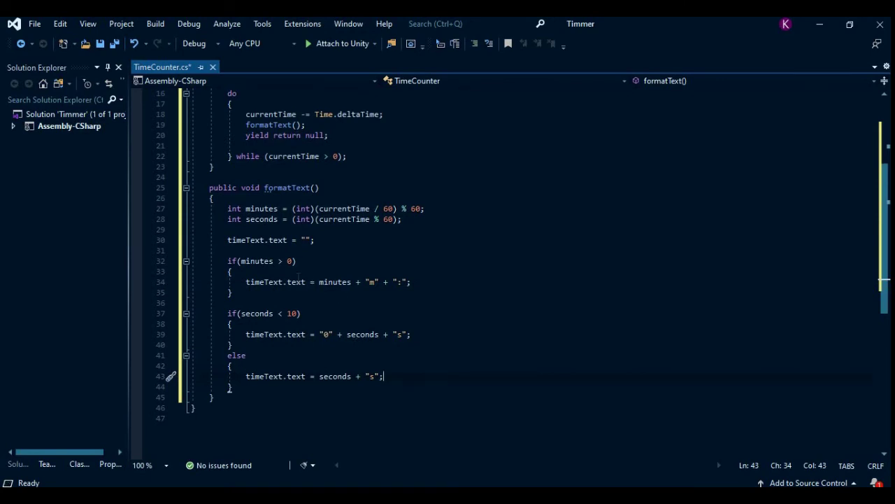
{"action": "left_click", "coordinate": [305, 281]}
- Change the three timeText.text assignments on lines 34, 39 and 43 from = to +=
{"action": "key", "text": "Right"}
{"action": "type", "text": "+"}
{"action": "key", "text": "Down"}
{"action": "key", "text": "Down"}
{"action": "key", "text": "Down"}
{"action": "type", "text": "+"}
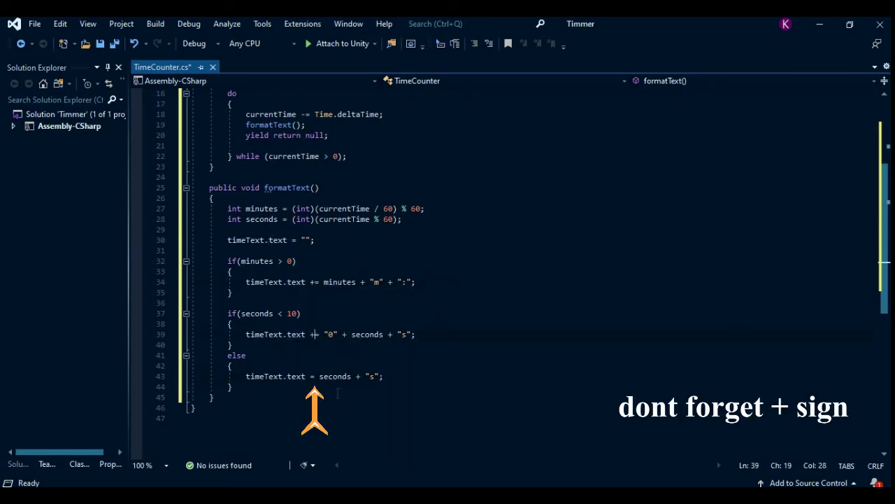
{"action": "key", "text": "Down"}
{"action": "key", "text": "Down"}
{"action": "key", "text": "Down"}
{"action": "type", "text": "+"}
{"action": "scroll", "coordinate": [289, 383], "scroll_direction": "up", "scroll_amount": 3}
{"action": "scroll", "coordinate": [289, 383], "scroll_direction": "down", "scroll_amount": 2}
{"action": "scroll", "coordinate": [289, 383], "scroll_direction": "down", "scroll_amount": 1}
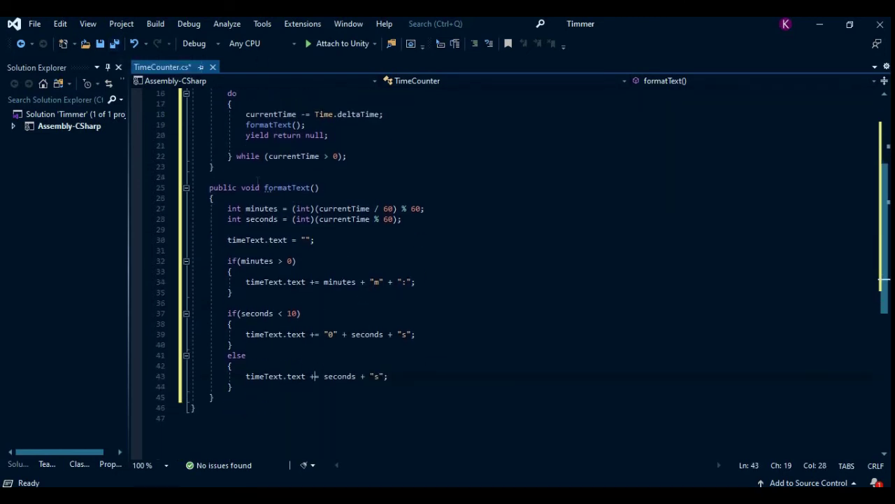
{"action": "scroll", "coordinate": [249, 238], "scroll_direction": "up", "scroll_amount": 5}
- Add a private void Start() method that calls StartCoroutine(timmer());
{"action": "left_click", "coordinate": [382, 189]}
{"action": "key", "text": "Return"}
{"action": "key", "text": "Return"}
{"action": "type", "text": "void"}
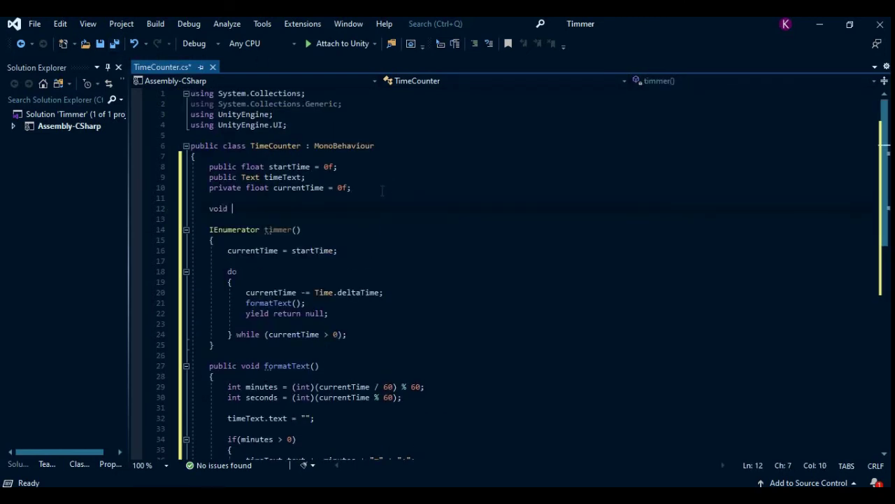
{"action": "type", "text": " Start"}
{"action": "key", "text": "Tab"}
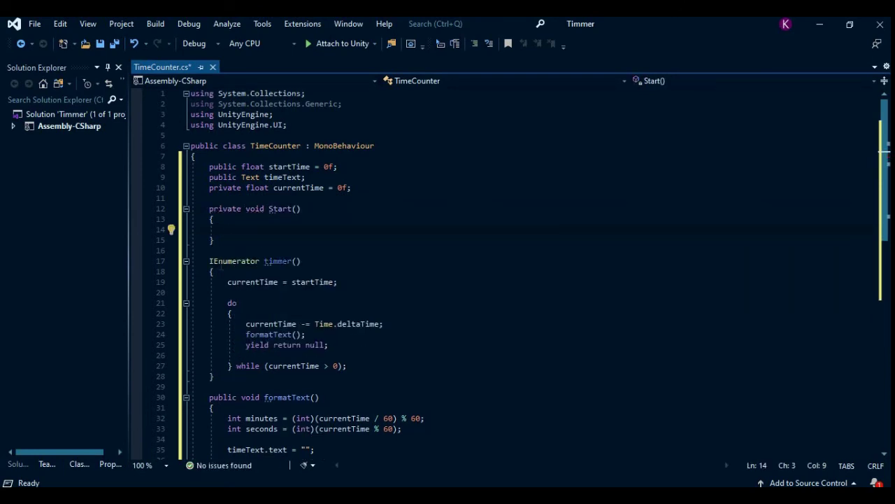
{"action": "type", "text": "start"}
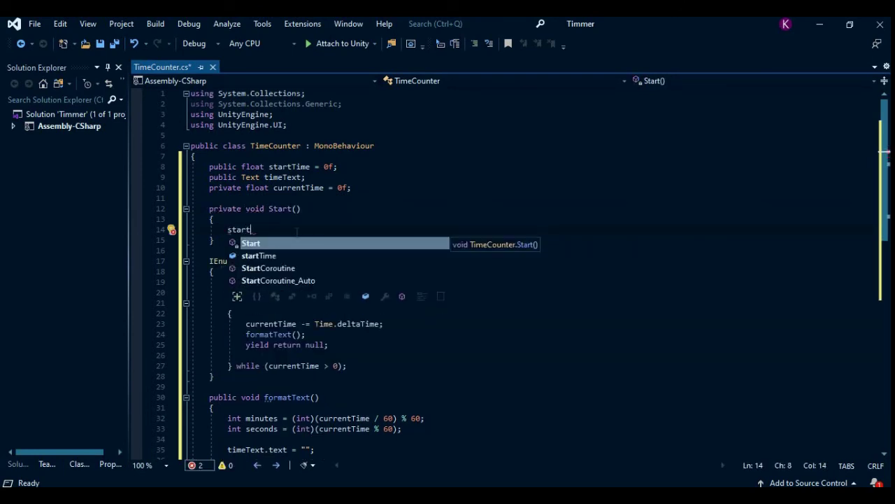
{"action": "key", "text": "Down"}
{"action": "key", "text": "Down"}
{"action": "key", "text": "Tab"}
{"action": "type", "text": "(ti"}
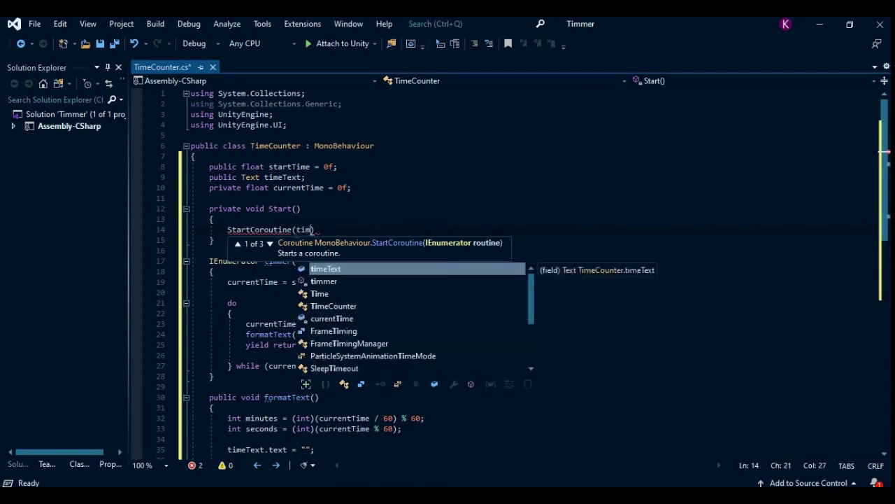
{"action": "type", "text": "mmer())"}
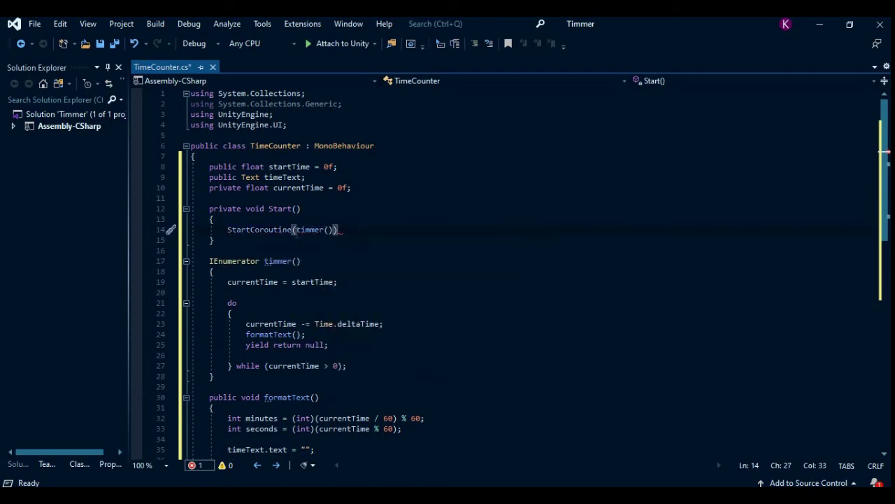
{"action": "type", "text": ";"}
- Save the TimeCounter script
{"action": "scroll", "coordinate": [370, 304], "scroll_direction": "down", "scroll_amount": 1}
{"action": "scroll", "coordinate": [370, 304], "scroll_direction": "down", "scroll_amount": 1}
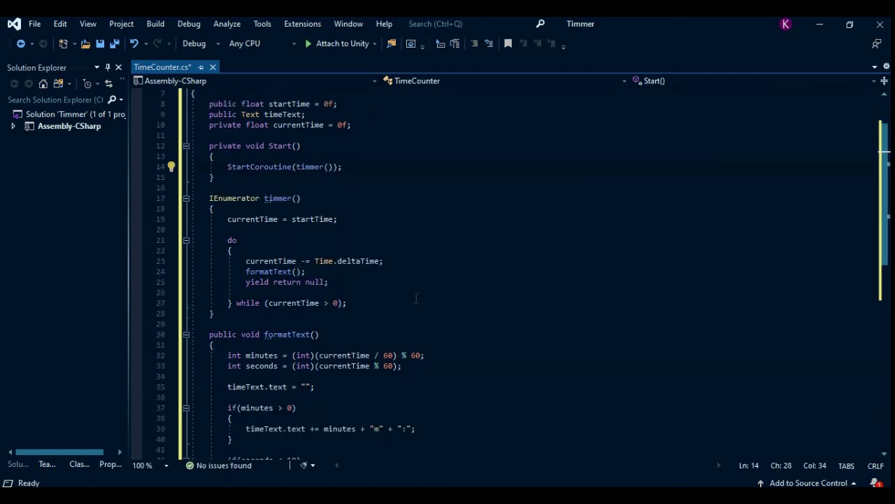
{"action": "scroll", "coordinate": [416, 299], "scroll_direction": "down", "scroll_amount": 1}
{"action": "scroll", "coordinate": [417, 299], "scroll_direction": "down", "scroll_amount": 4}
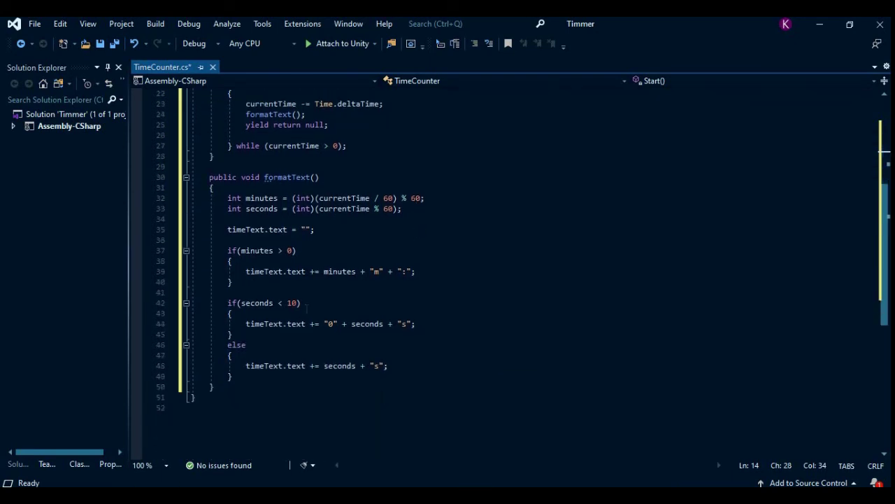
{"action": "left_click", "coordinate": [114, 44]}
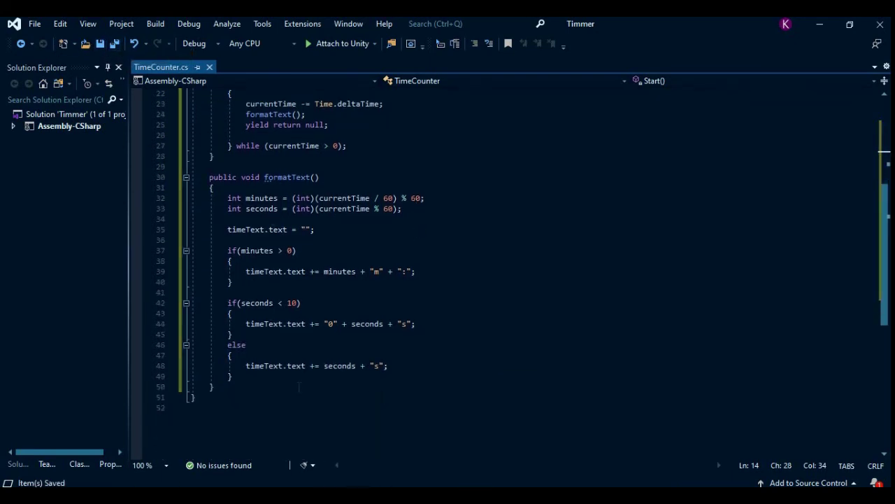
- Drag Canvas > Image > Text into TimeCounter's Time Text slot, set Start Time to 198, and play the scene
{"action": "left_click", "coordinate": [370, 448]}
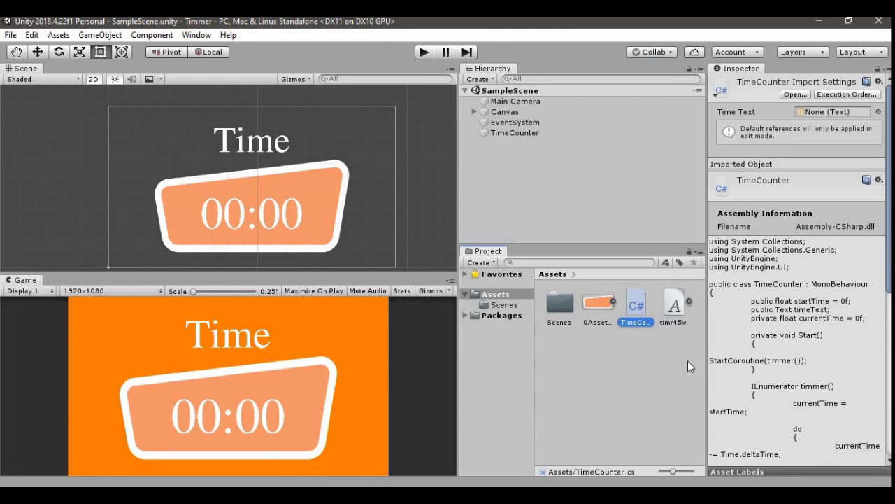
{"action": "left_click", "coordinate": [539, 133]}
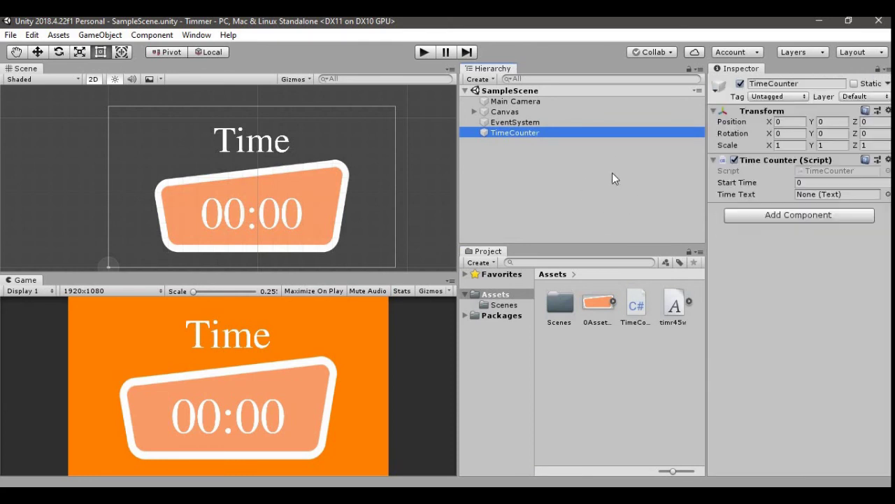
{"action": "left_click", "coordinate": [481, 113]}
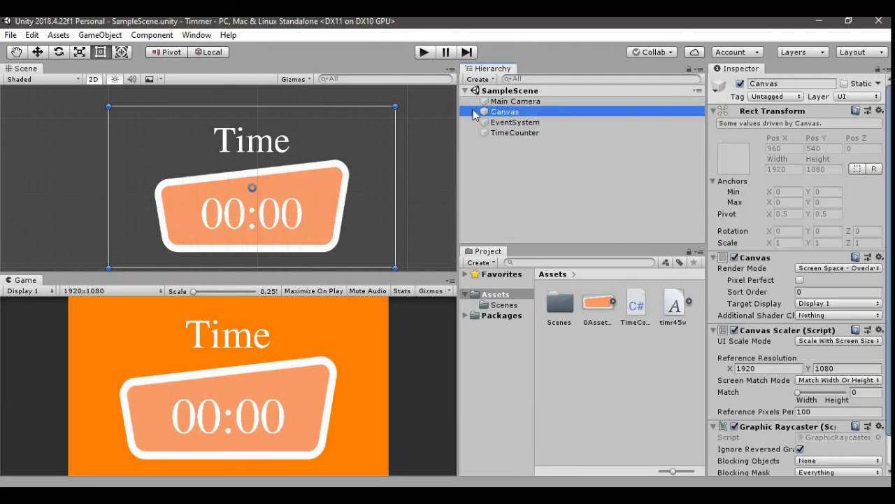
{"action": "left_click", "coordinate": [475, 112]}
{"action": "left_click", "coordinate": [481, 134]}
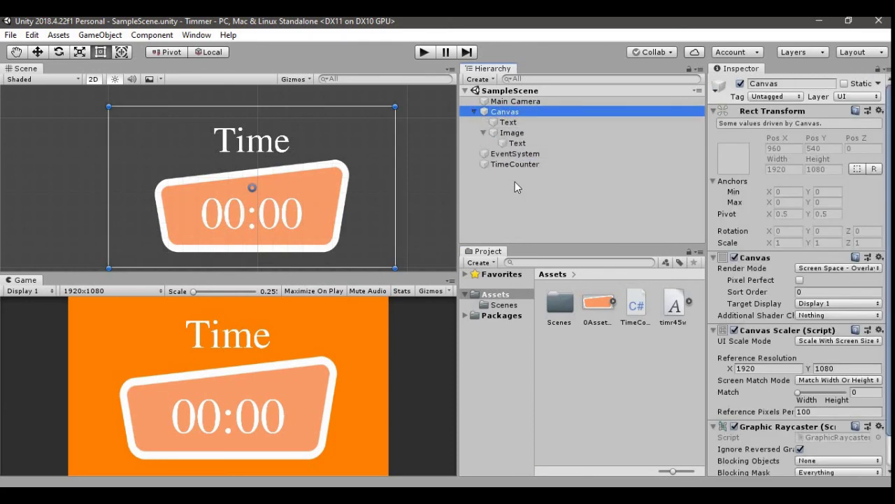
{"action": "left_click", "coordinate": [521, 165]}
{"action": "left_click_drag", "start_coordinate": [518, 145], "coordinate": [805, 194]}
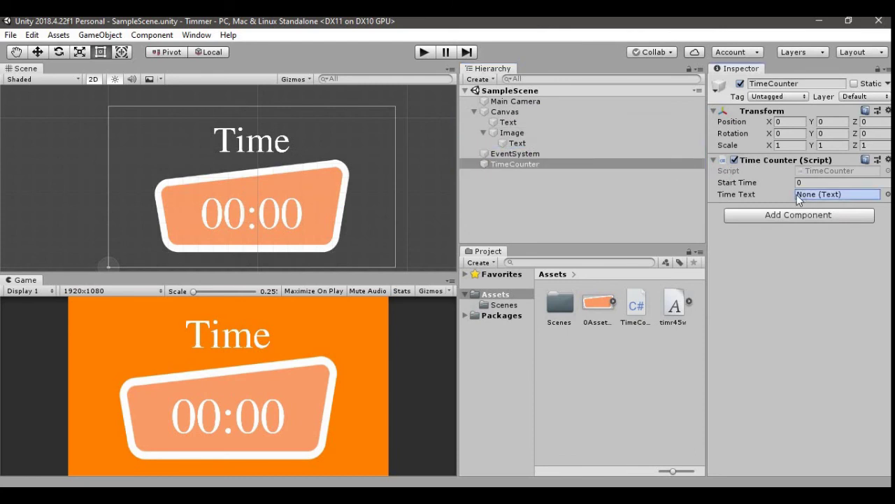
{"action": "left_click", "coordinate": [821, 183]}
{"action": "type", "text": "198"}
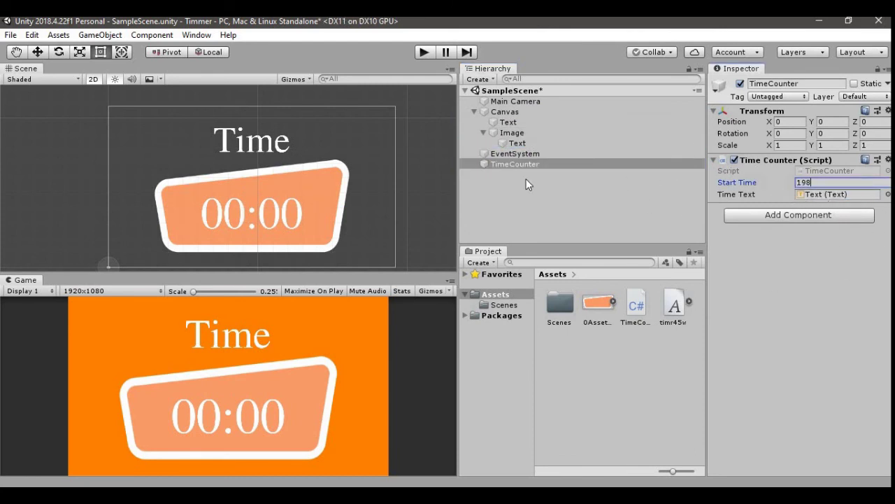
{"action": "left_click", "coordinate": [424, 51]}
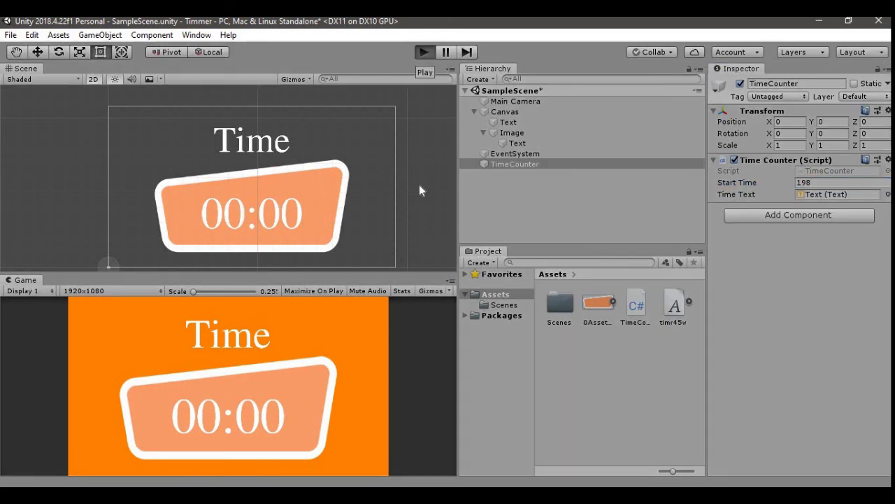